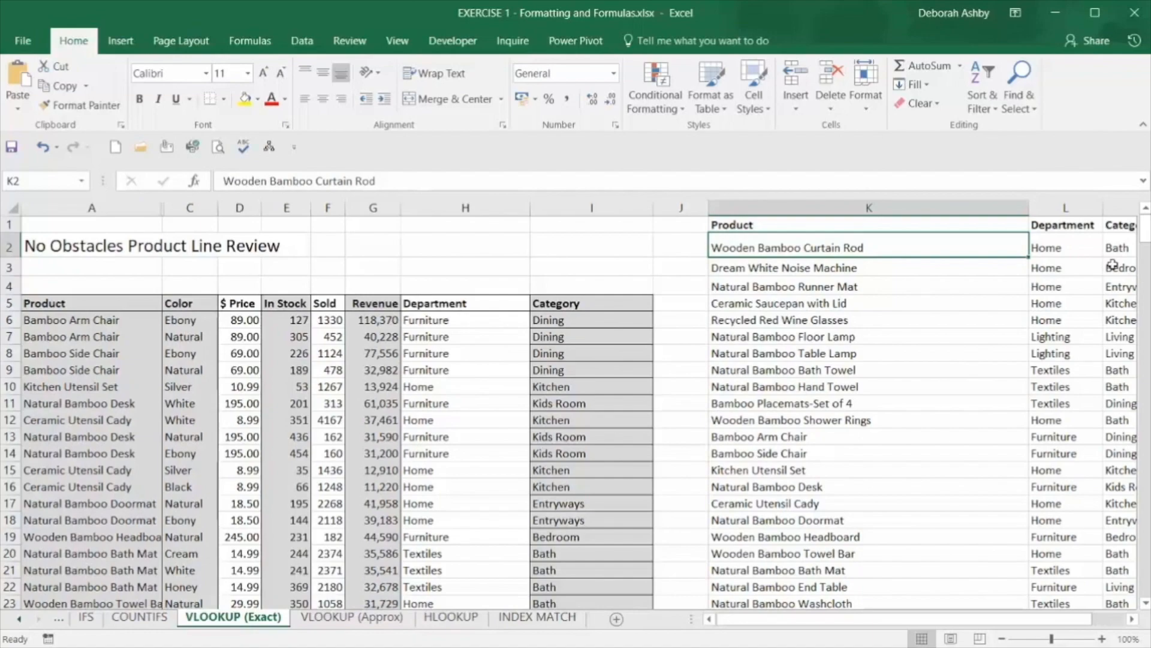
Step: Open the INDEX MATCH worksheet and inspect the Select App cell and the empty Division and Profit cells
click(1078, 248)
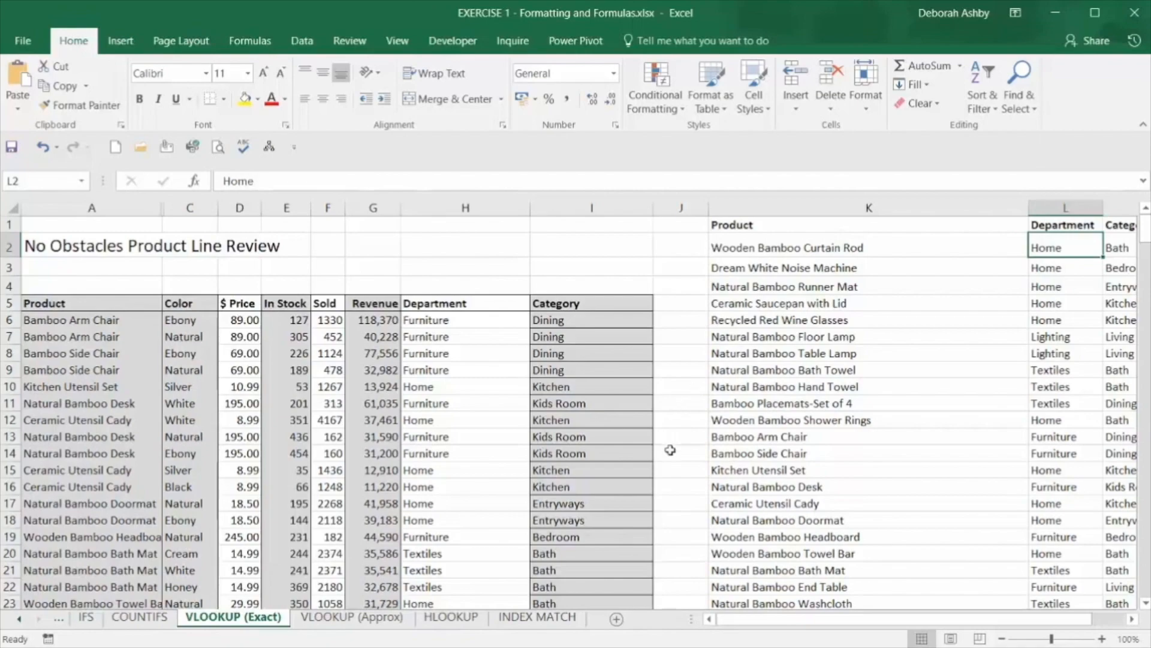
click(537, 624)
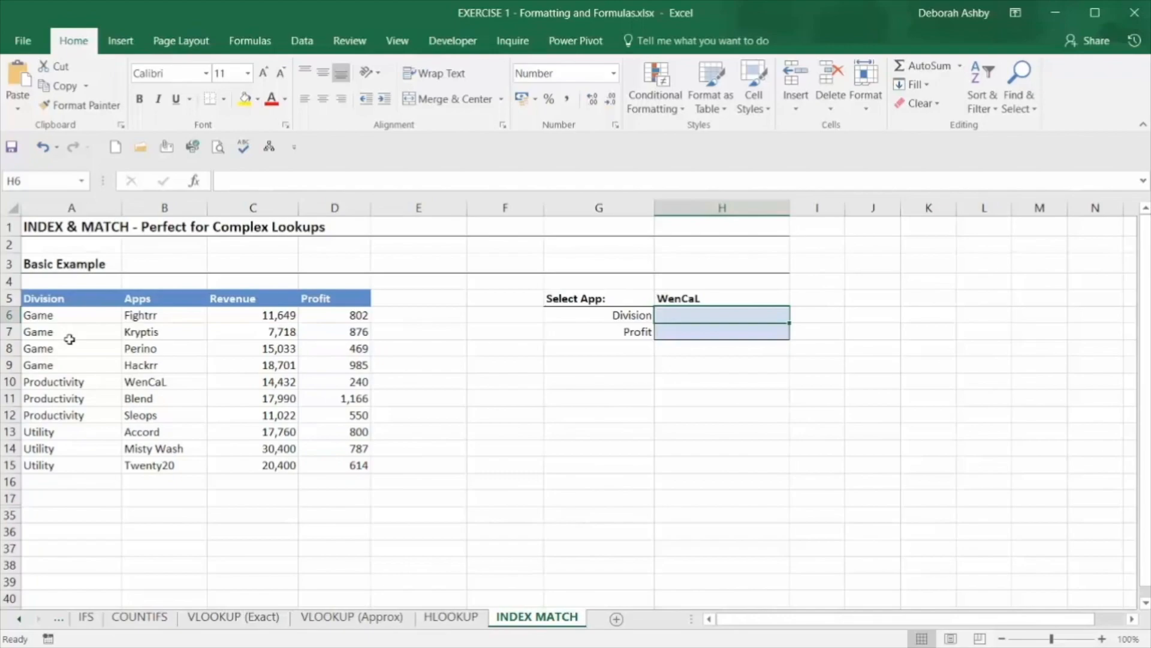
click(725, 298)
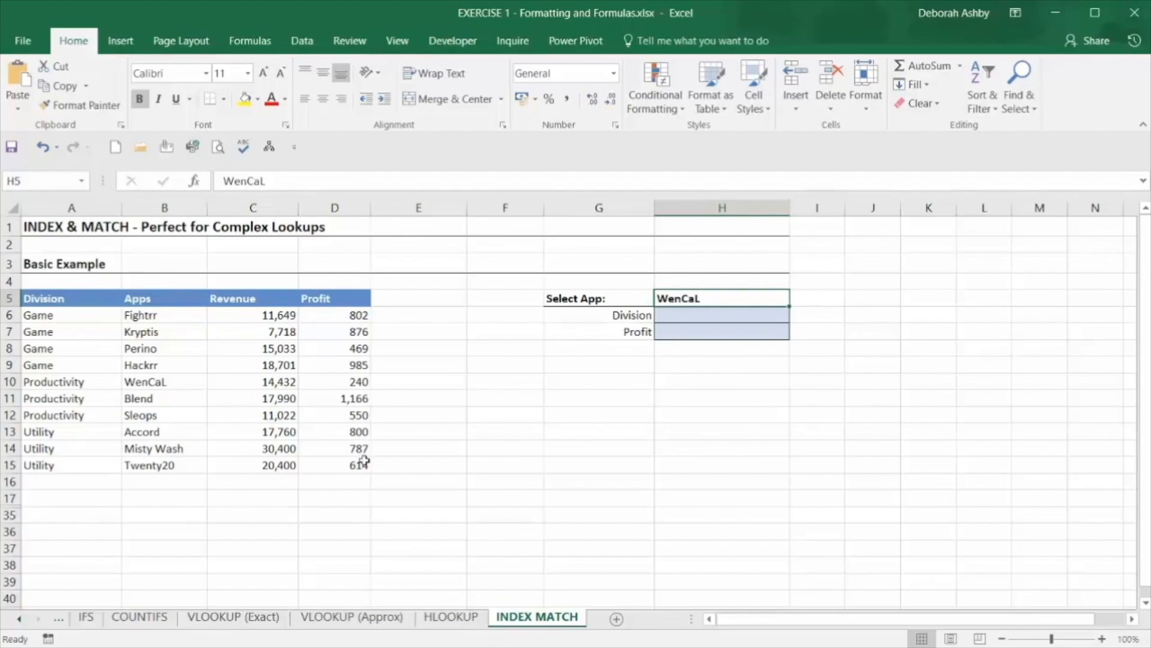
click(715, 315)
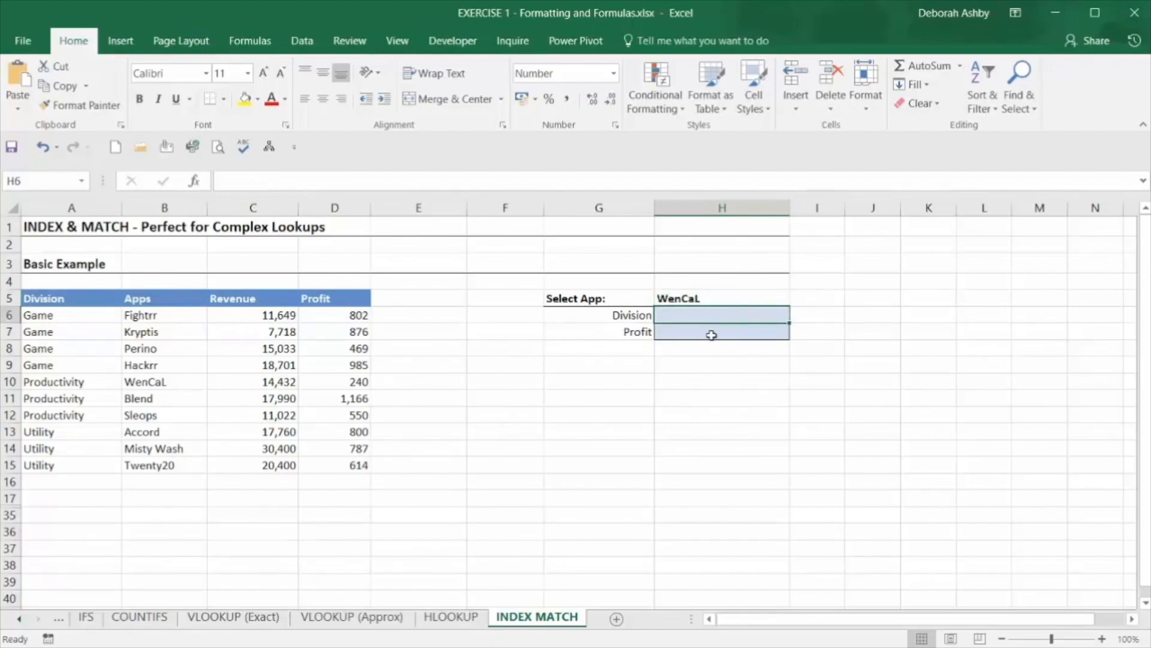
click(711, 335)
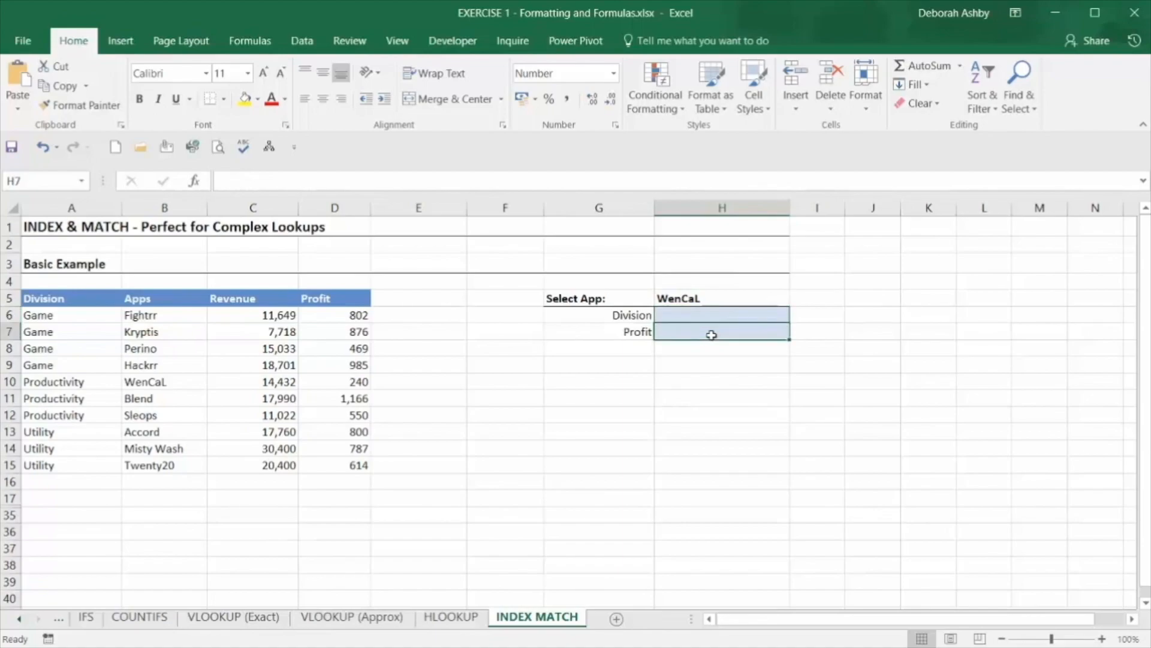
Step: Add a List data validation to the Select App cell H5 with source =$B$6:$B$15, and check its dropdown choices
click(721, 301)
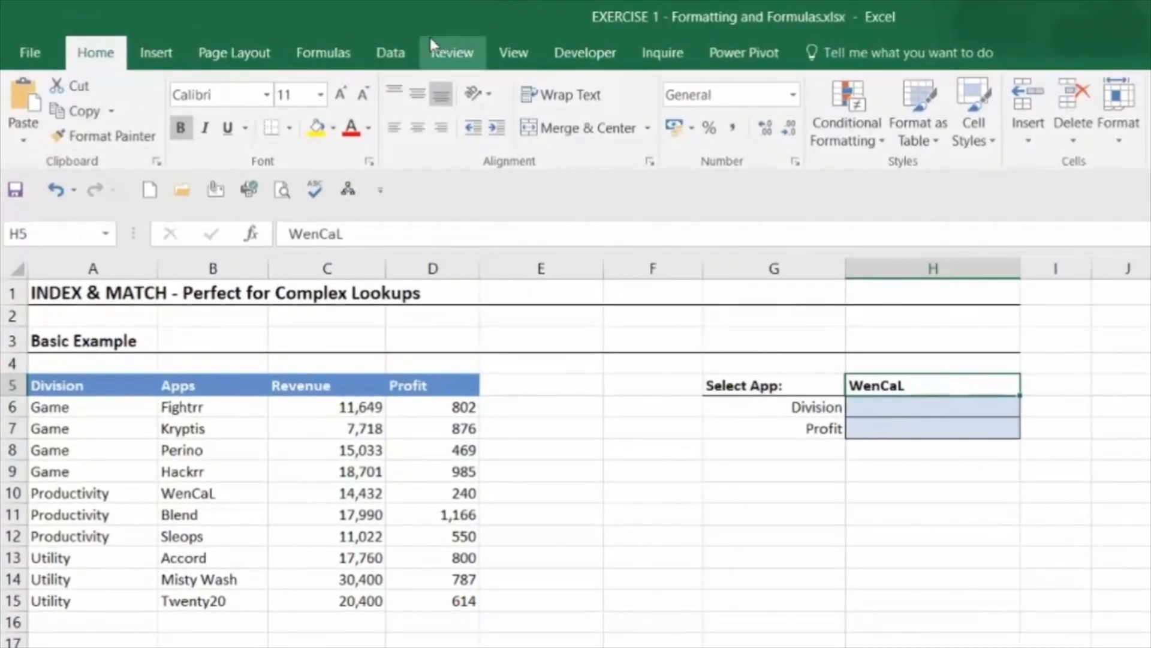
click(401, 50)
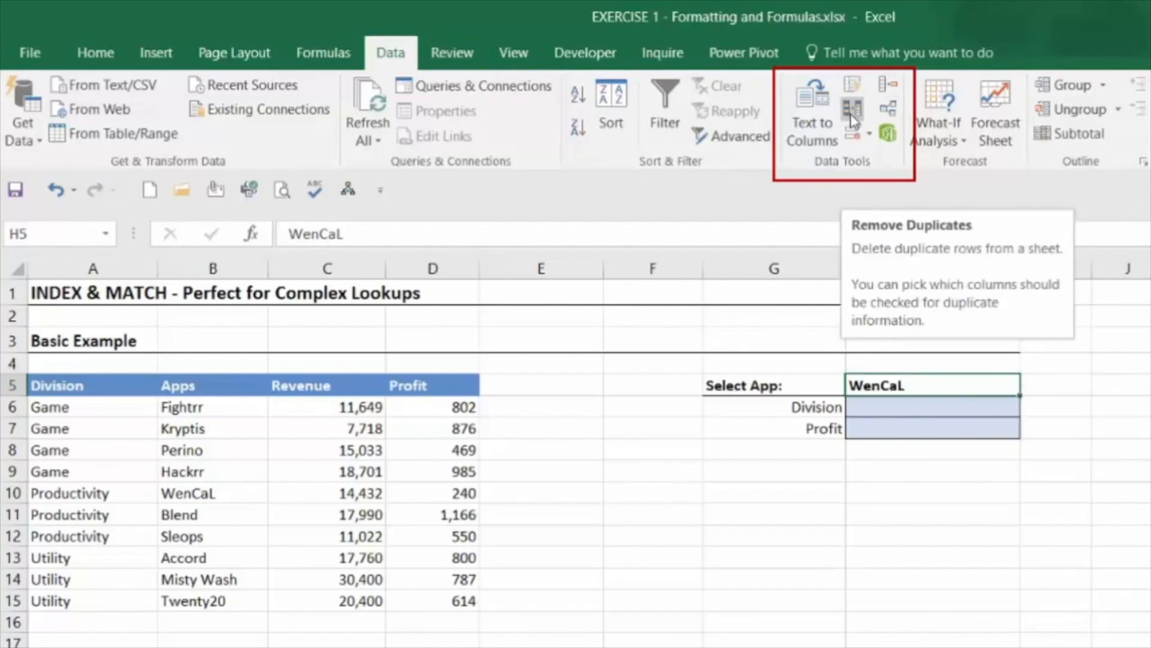
click(871, 137)
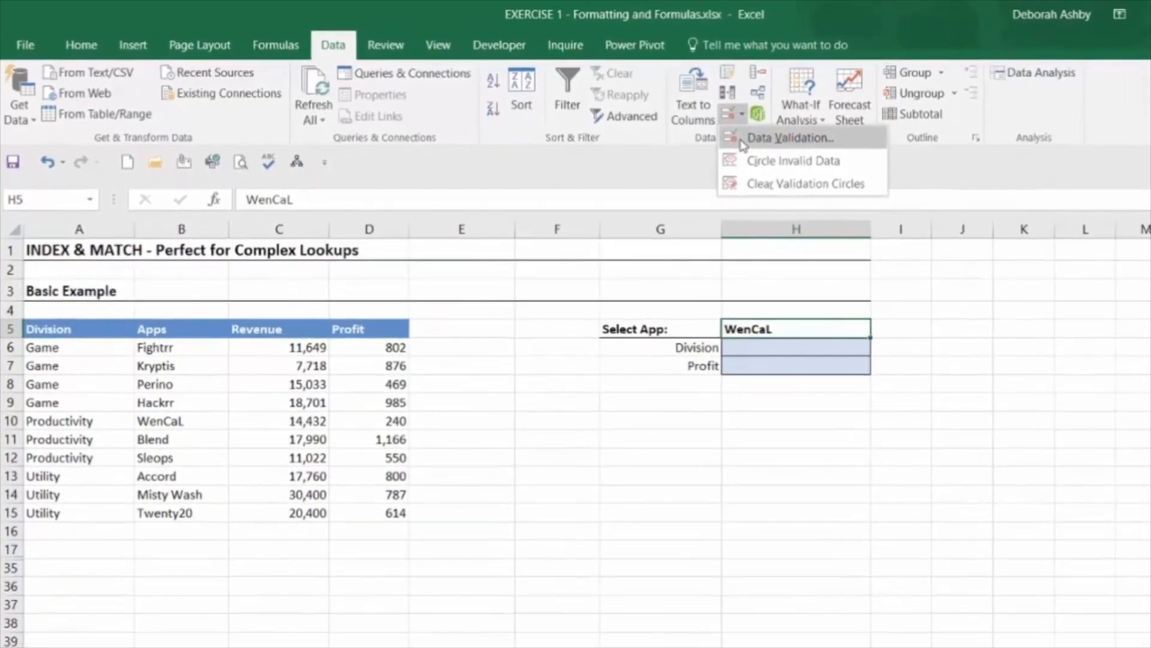
click(871, 165)
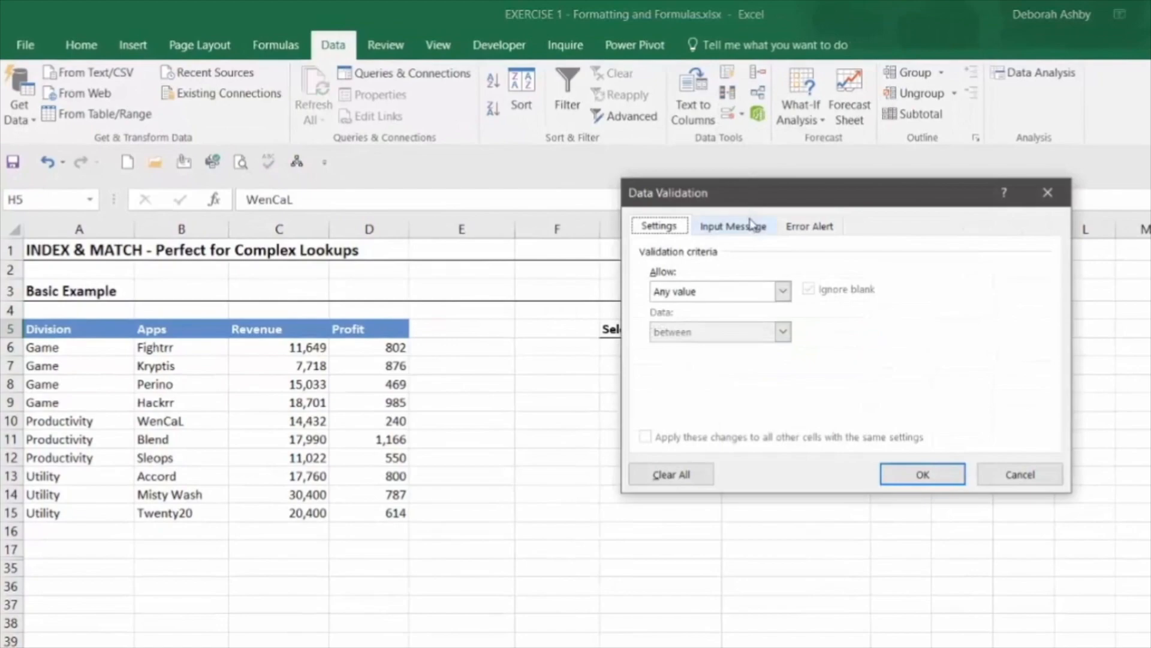
click(782, 292)
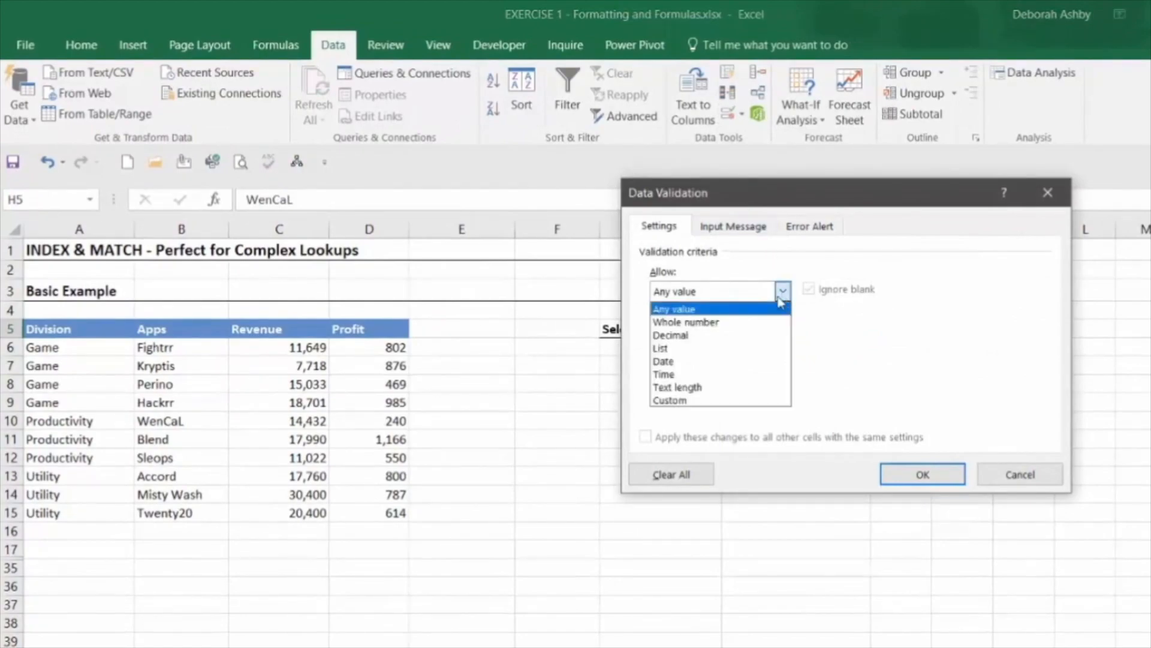
click(718, 349)
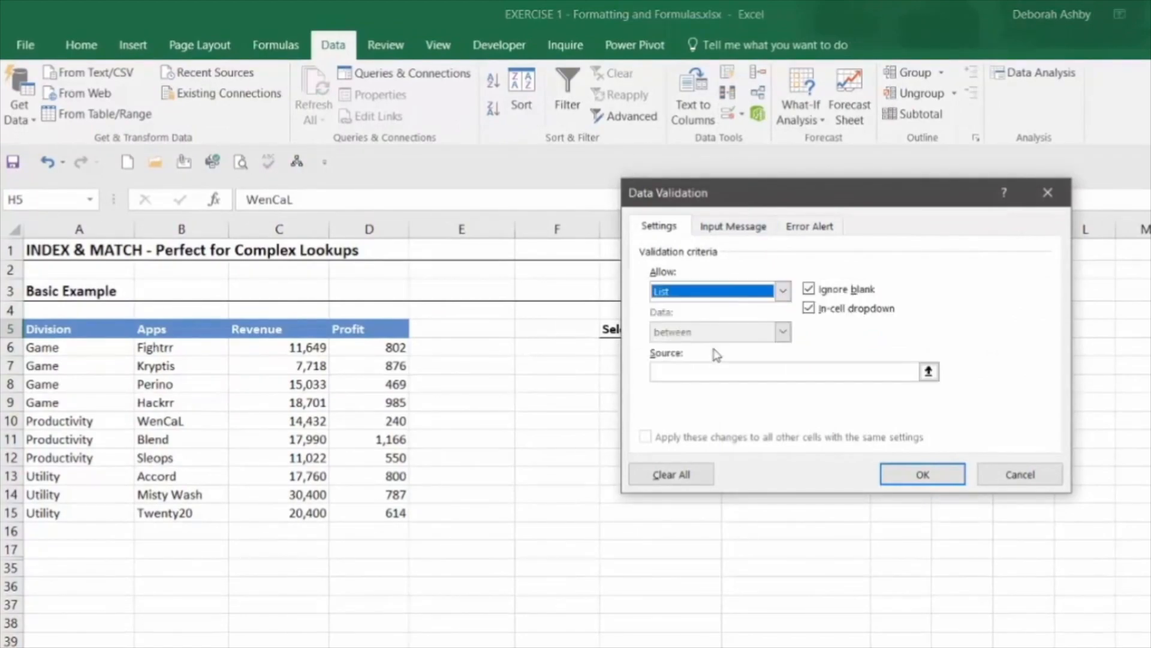
click(928, 372)
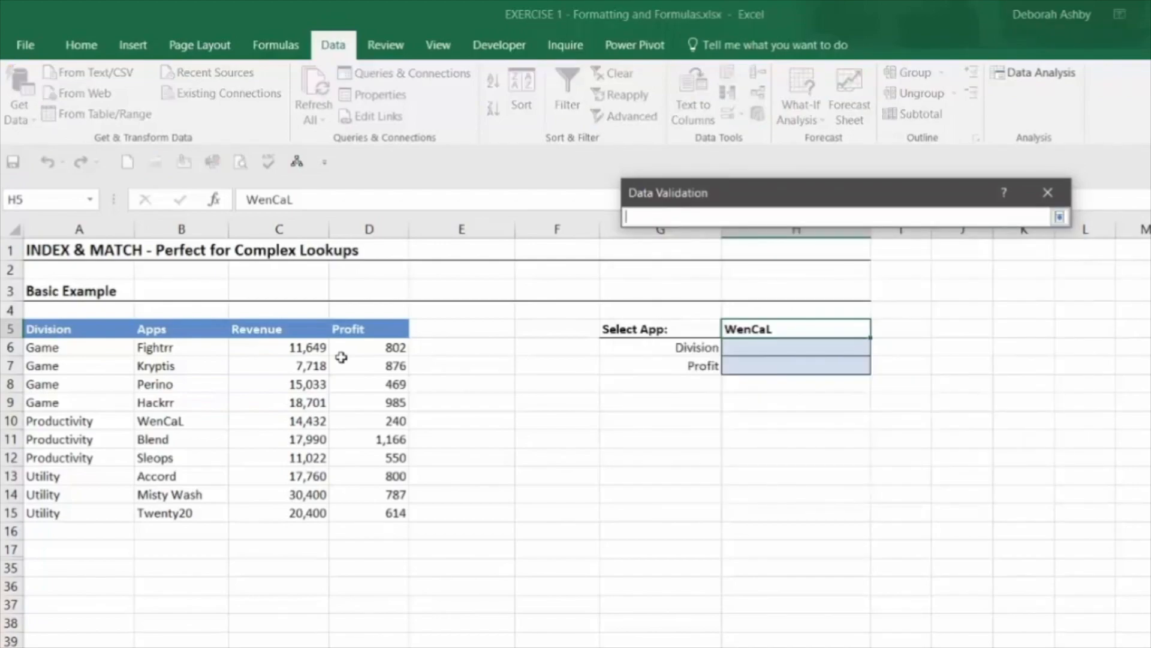
drag(172, 345, 164, 515)
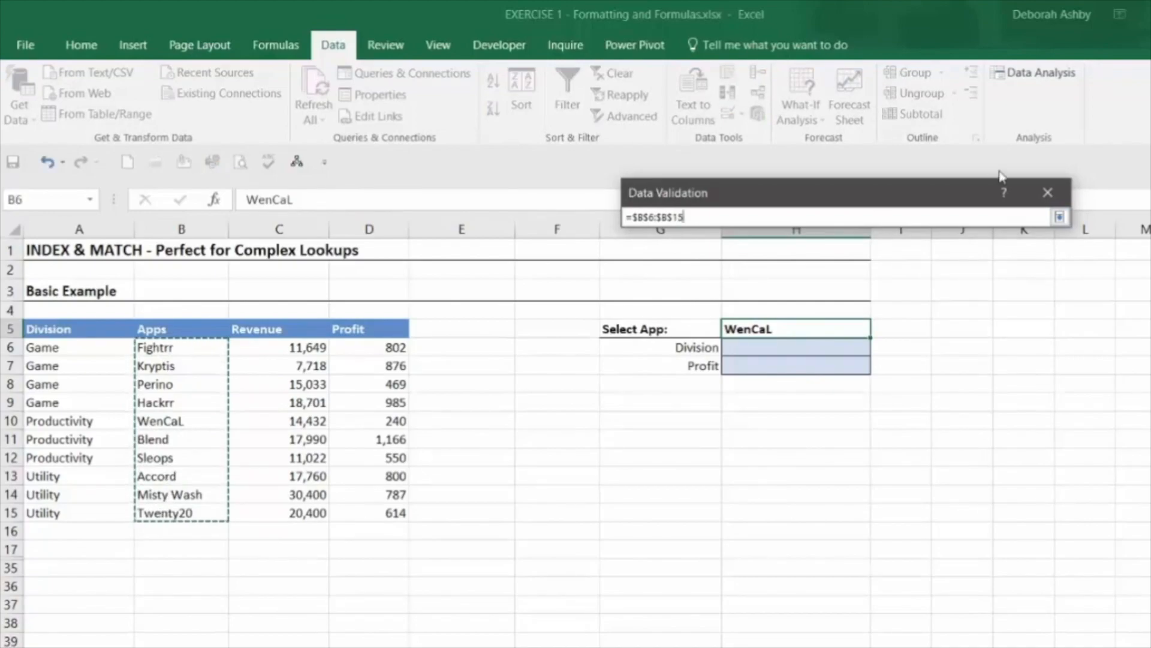
click(1060, 217)
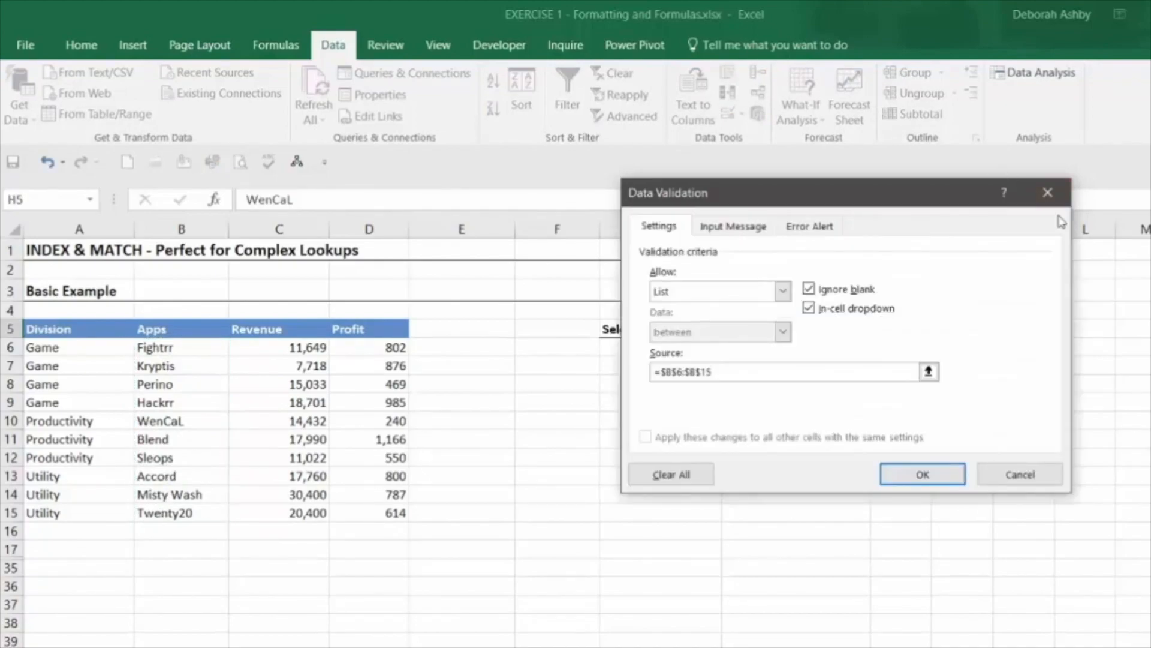
click(904, 477)
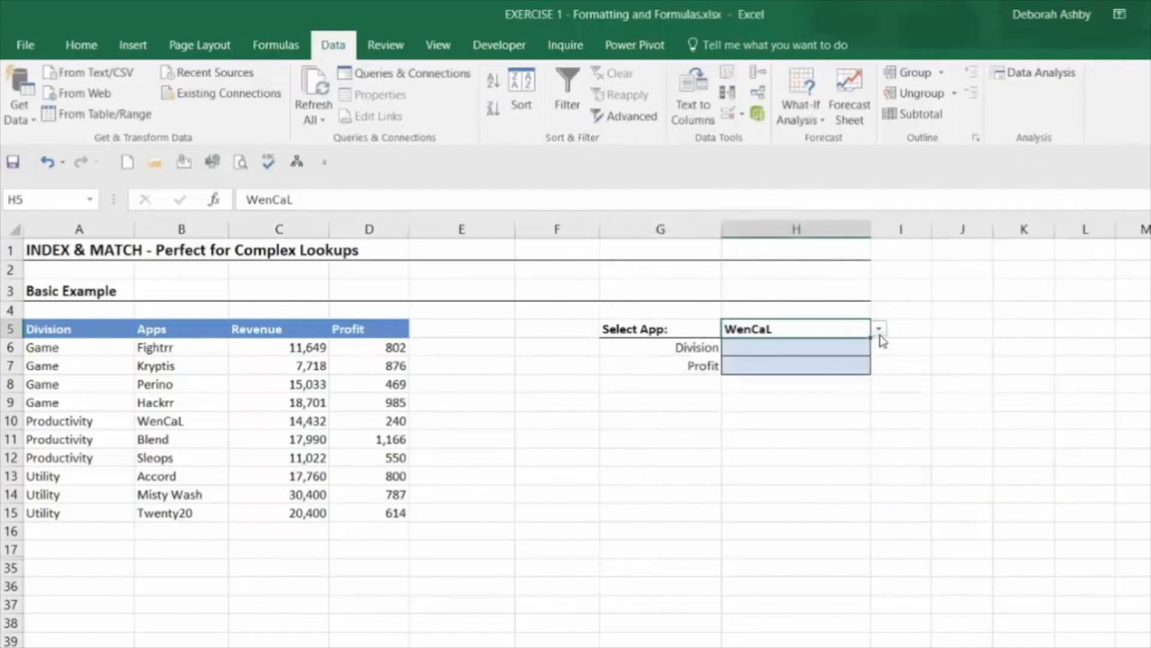
click(880, 330)
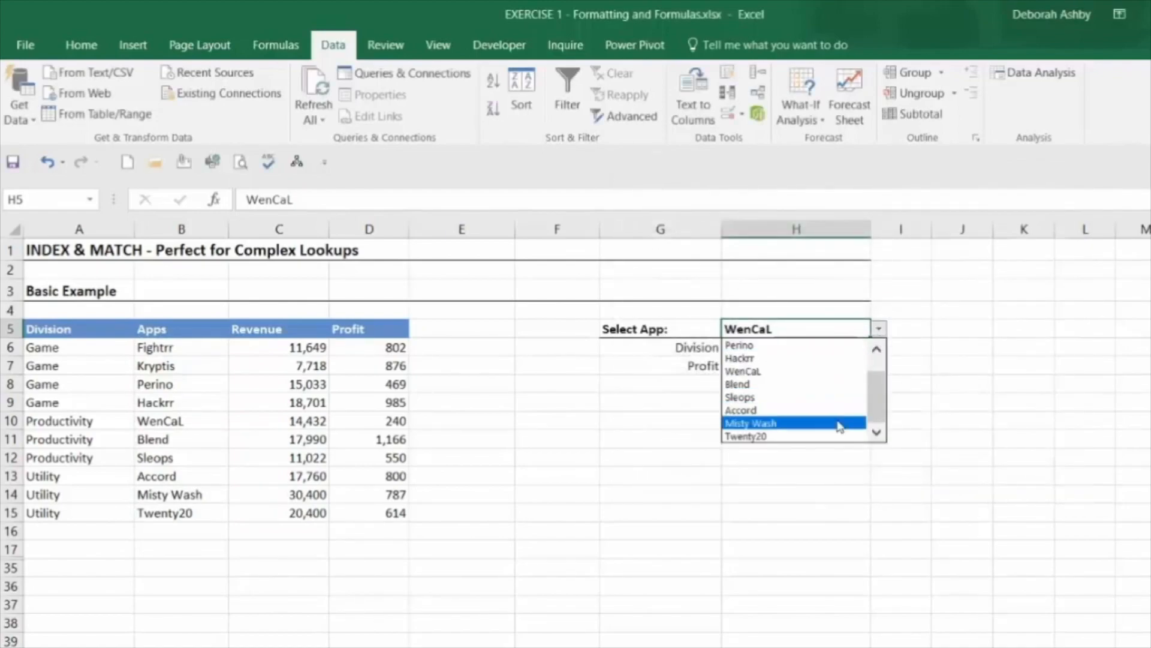
click(918, 379)
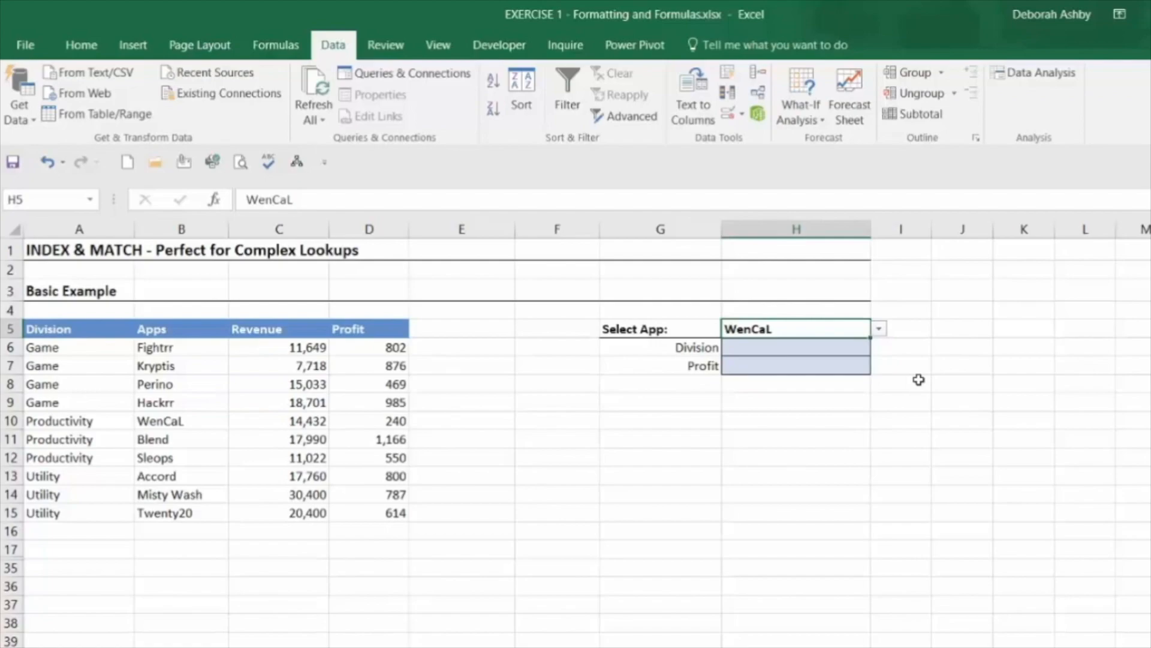
Step: Enter the formula =INDEX(A6:A15,5) in the Division cell H6
click(803, 351)
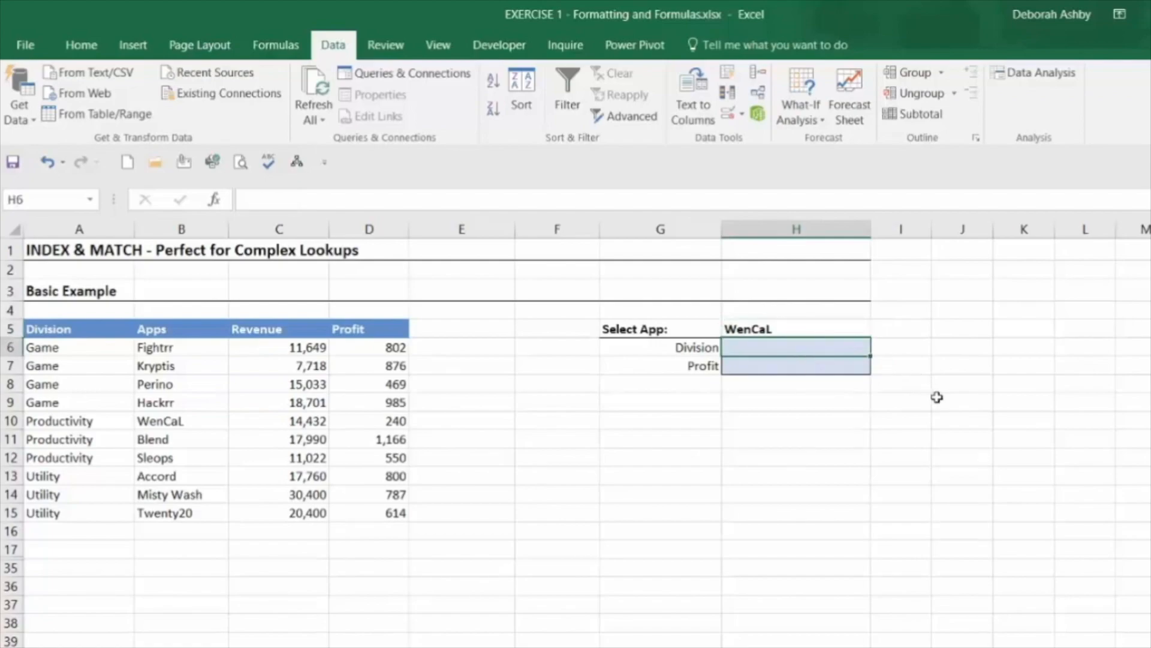
text(=i)
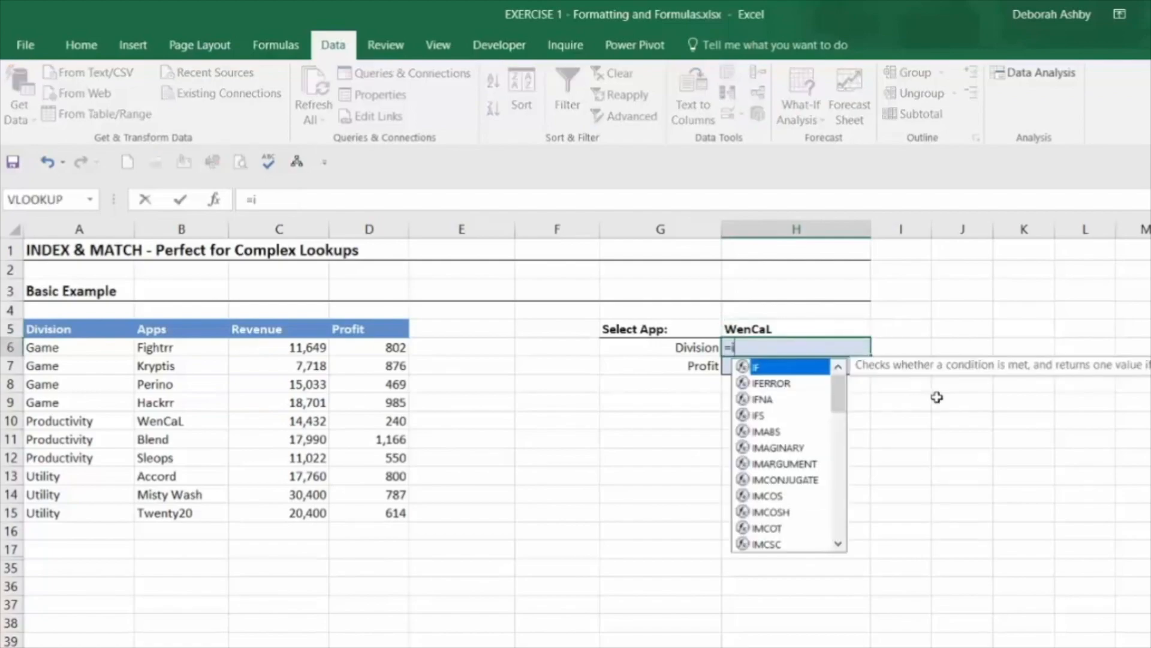
text(ndex)
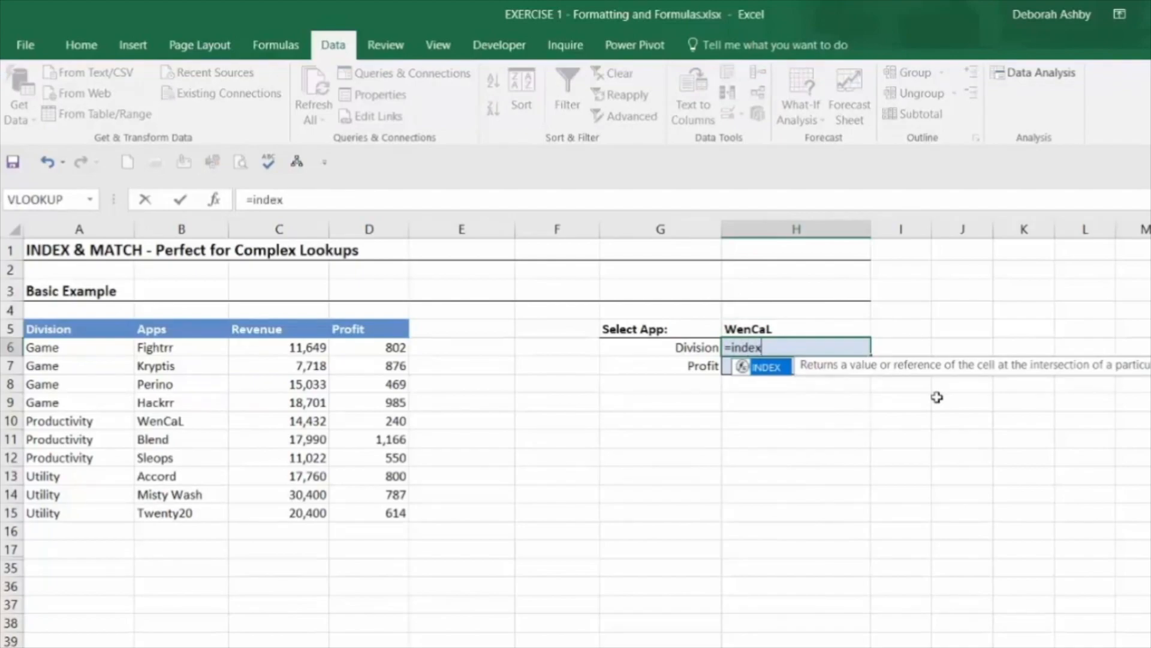
text(()
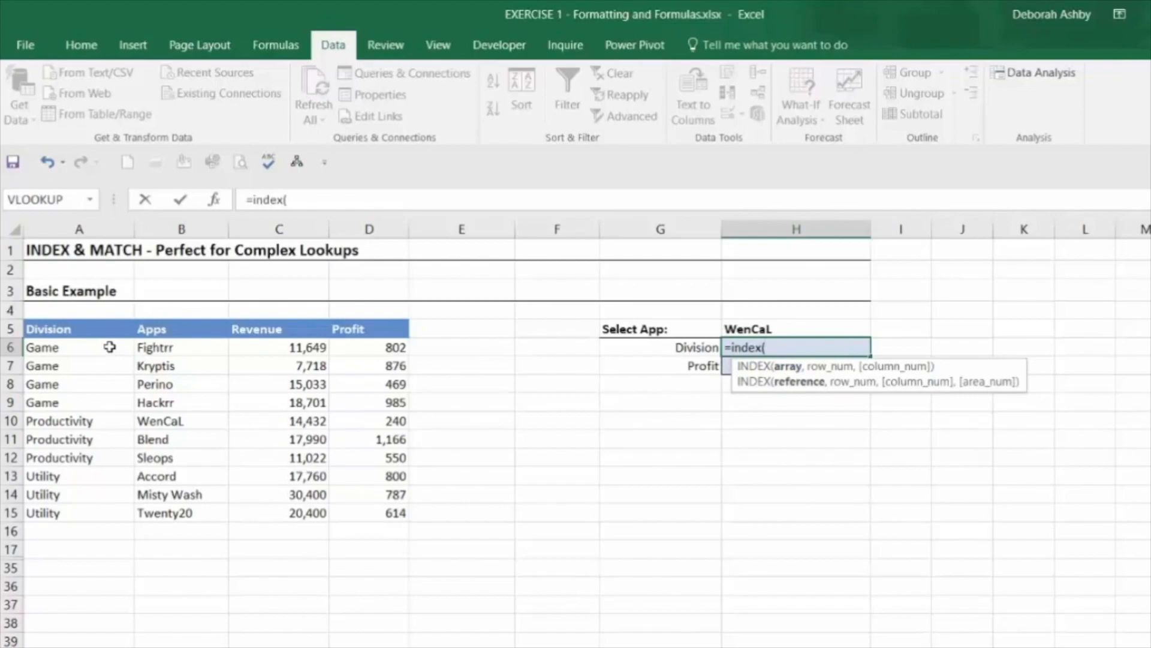
drag(112, 347, 103, 516)
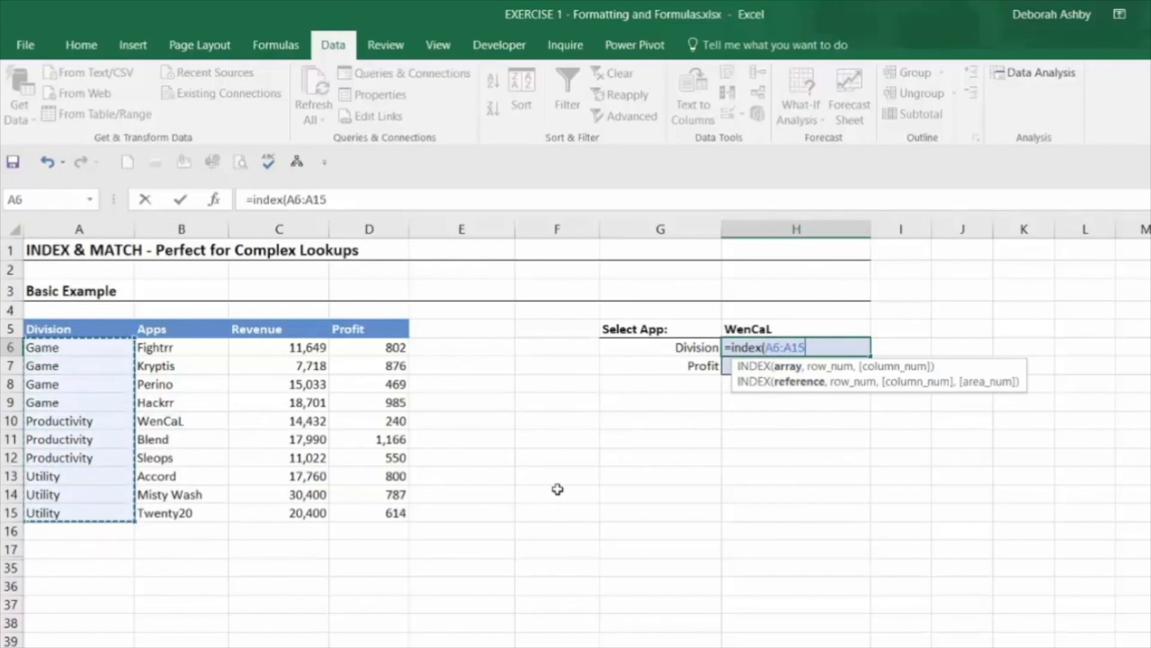
text(,)
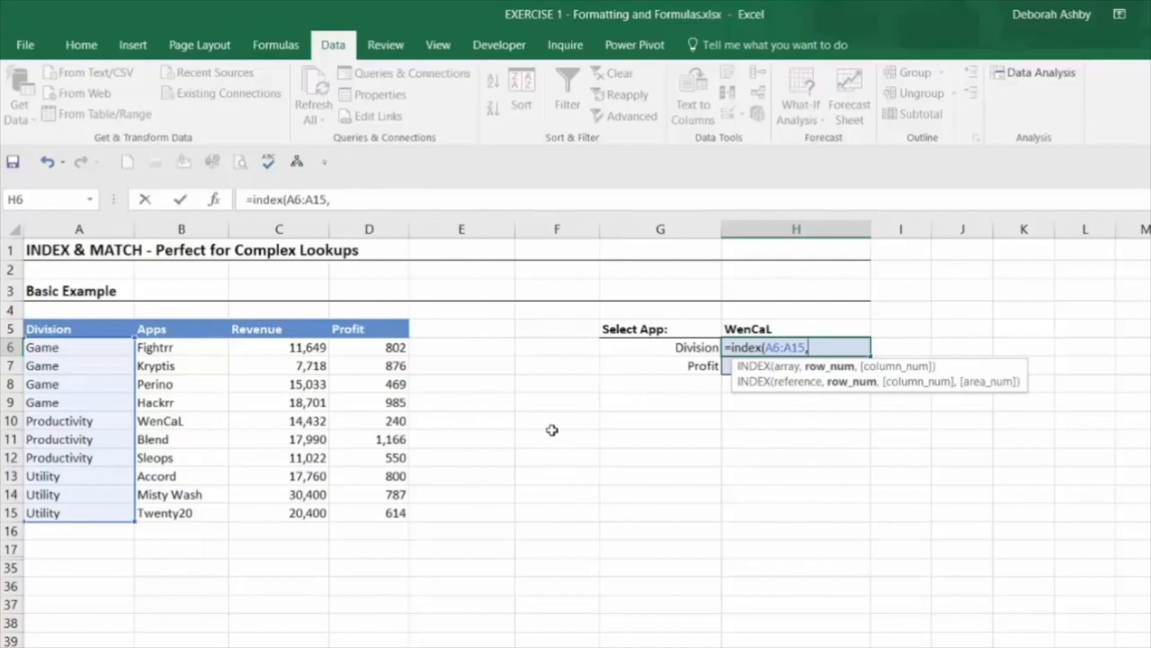
text(5))
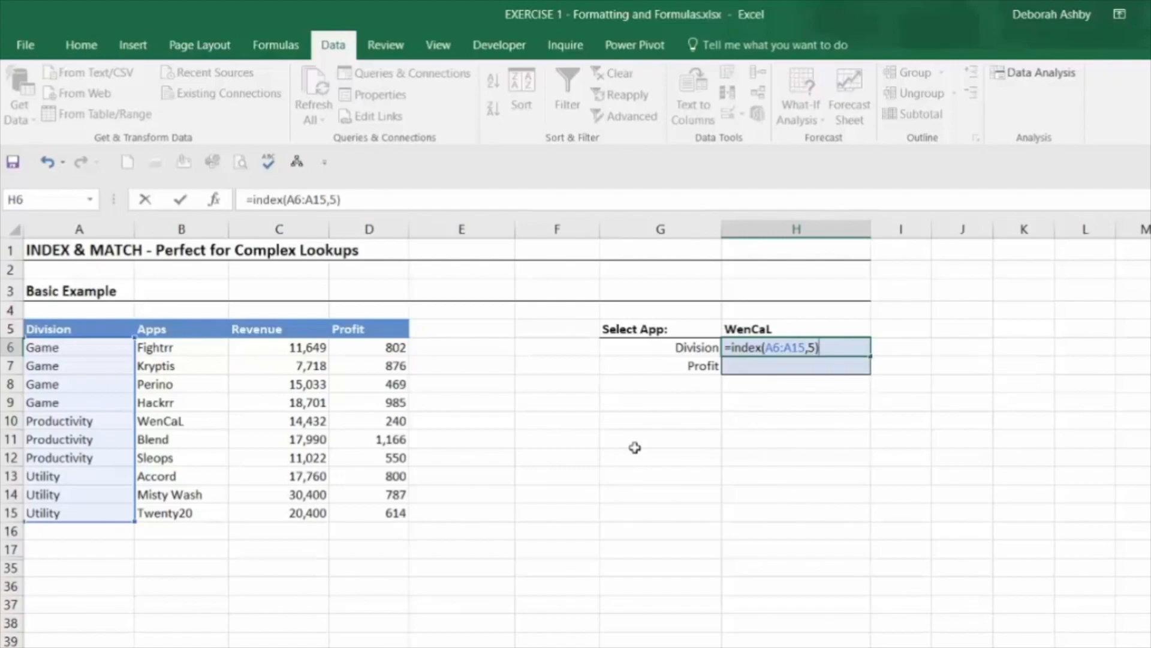
key(Return)
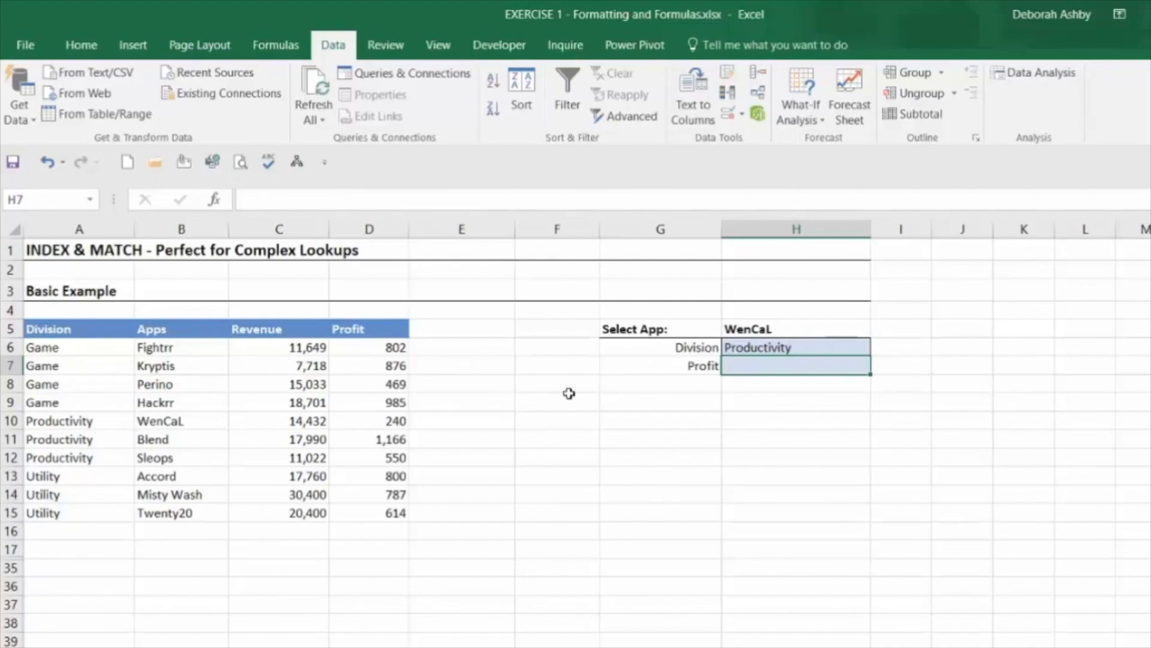
Step: Clear the INDEX formula from the Division cell H6
click(824, 345)
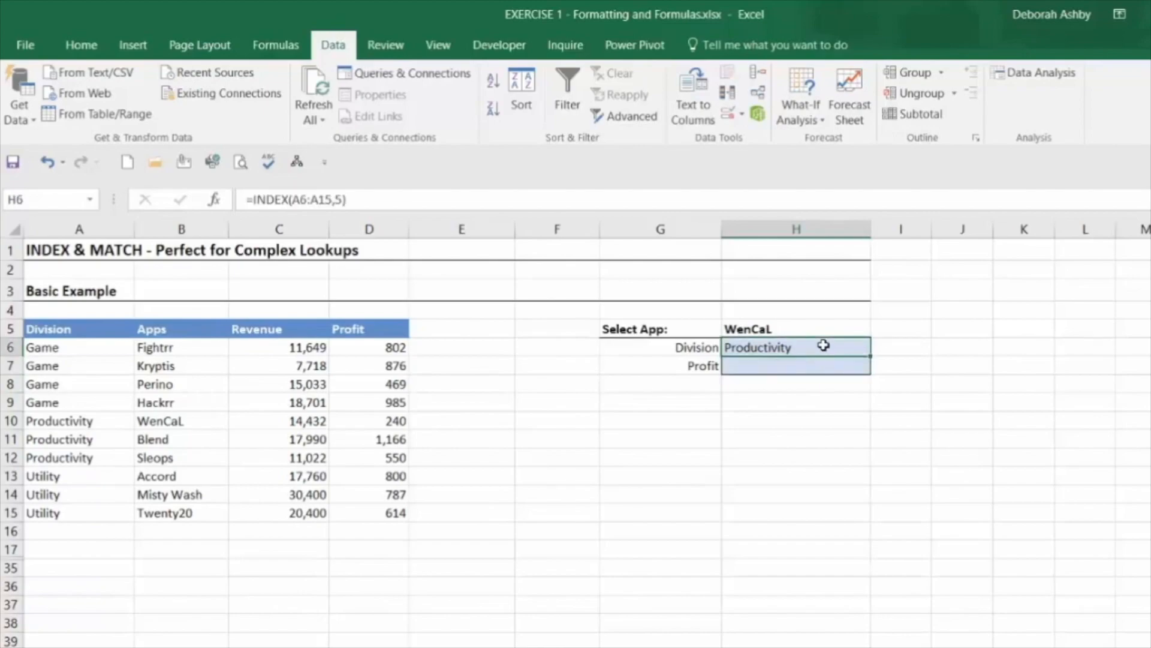
double_click(822, 346)
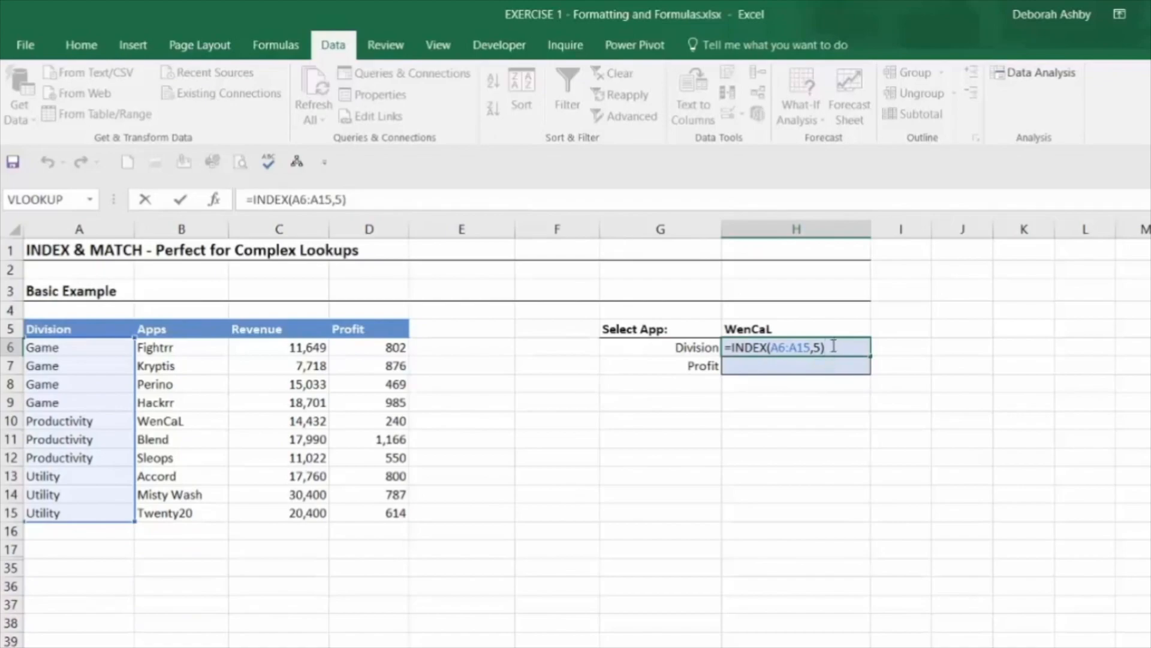
drag(834, 347, 712, 347)
key(BackSpace)
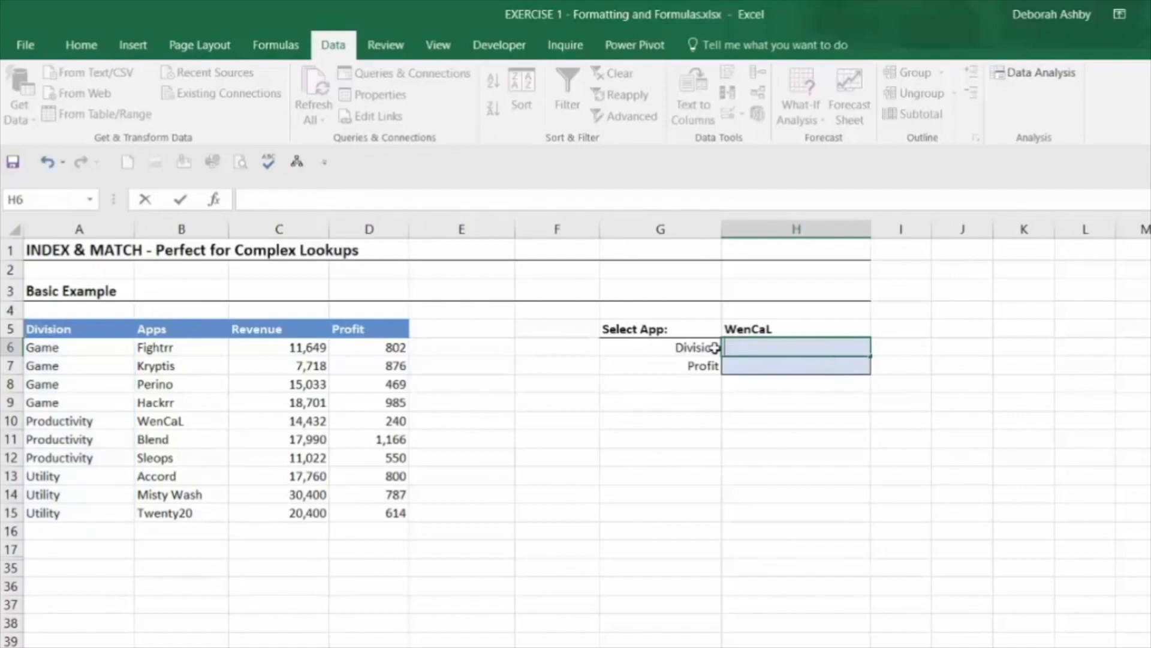
Step: Enter the formula =MATCH(H5,B6:B15,0) in the Division cell H6
text(=)
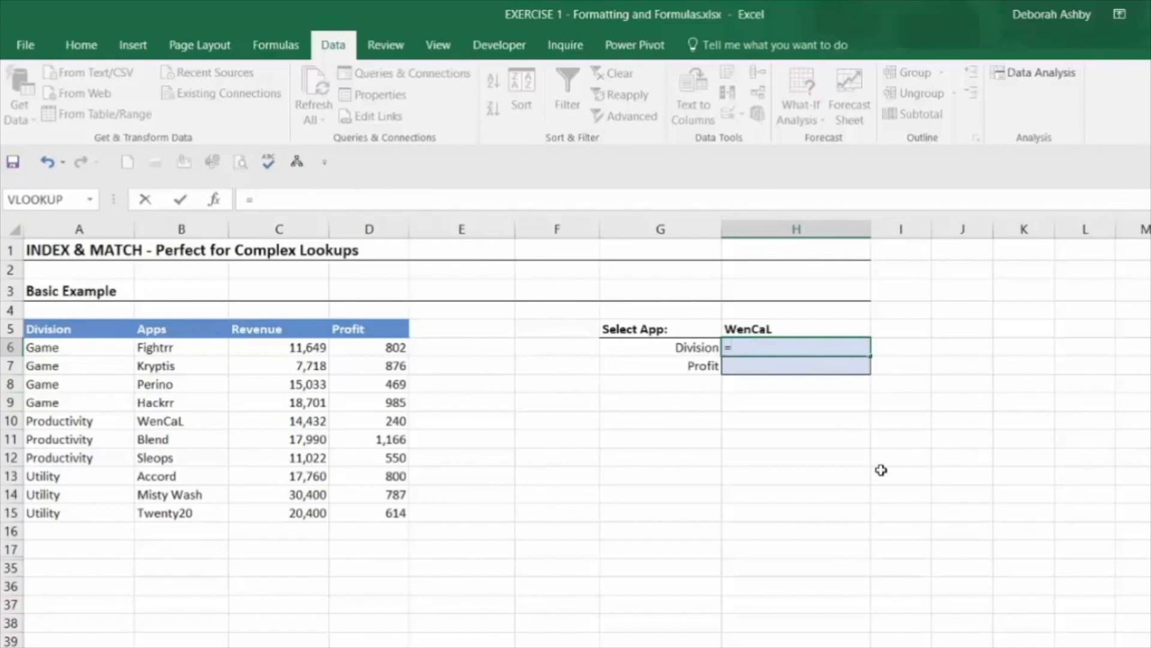
text(match)
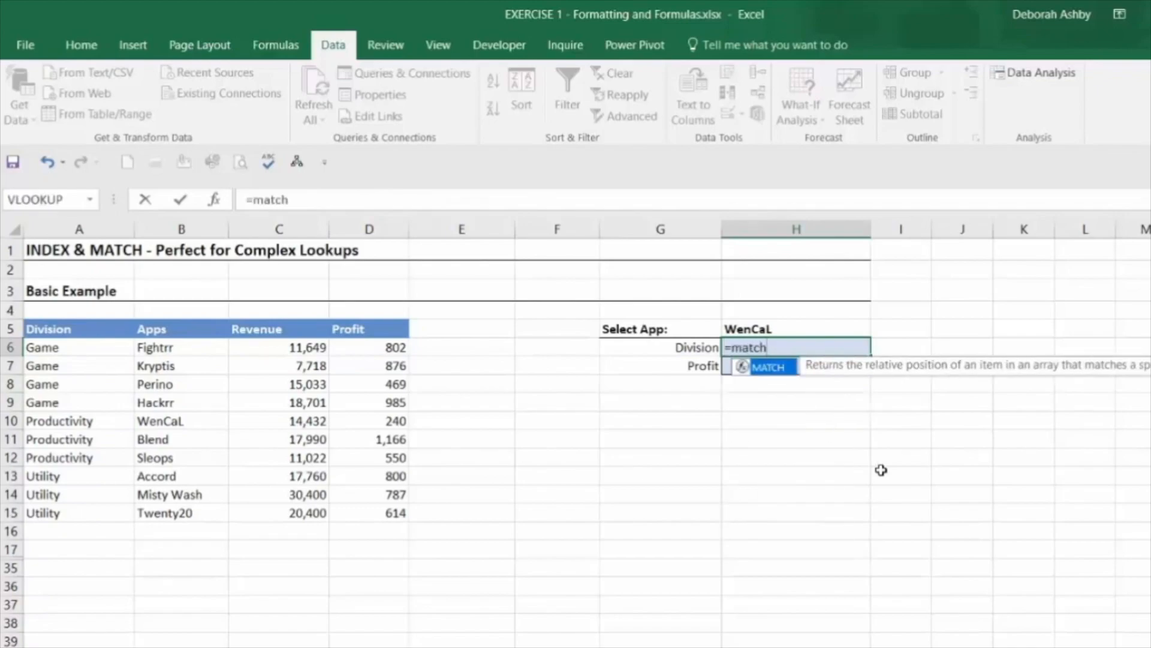
text(()
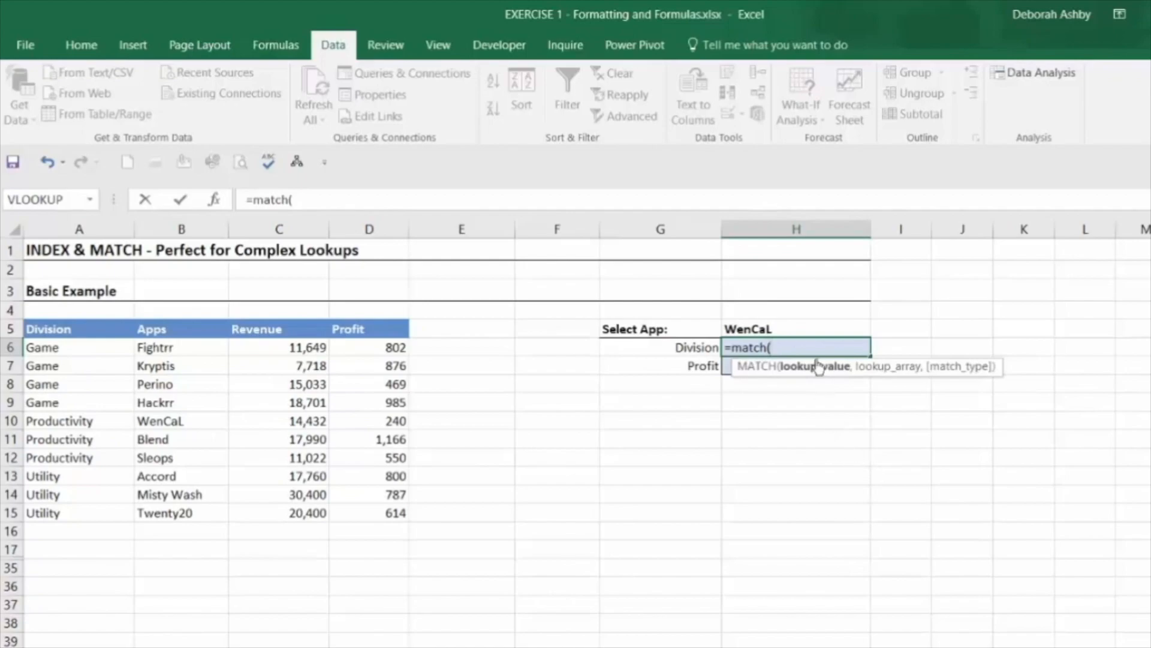
click(801, 328)
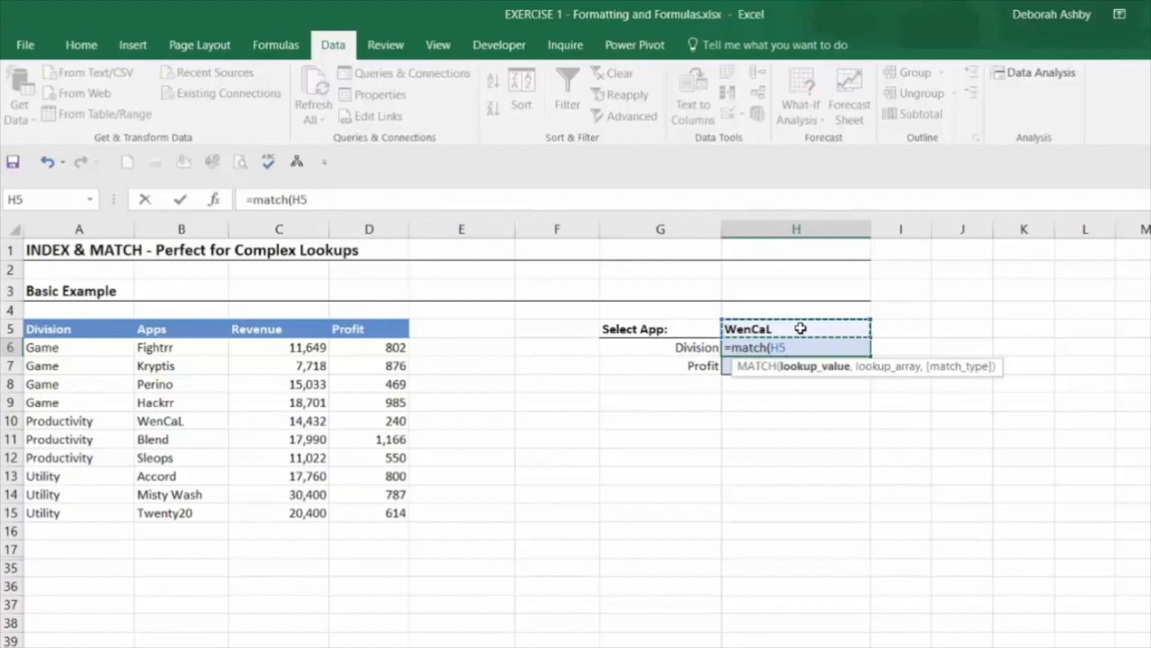
text(,)
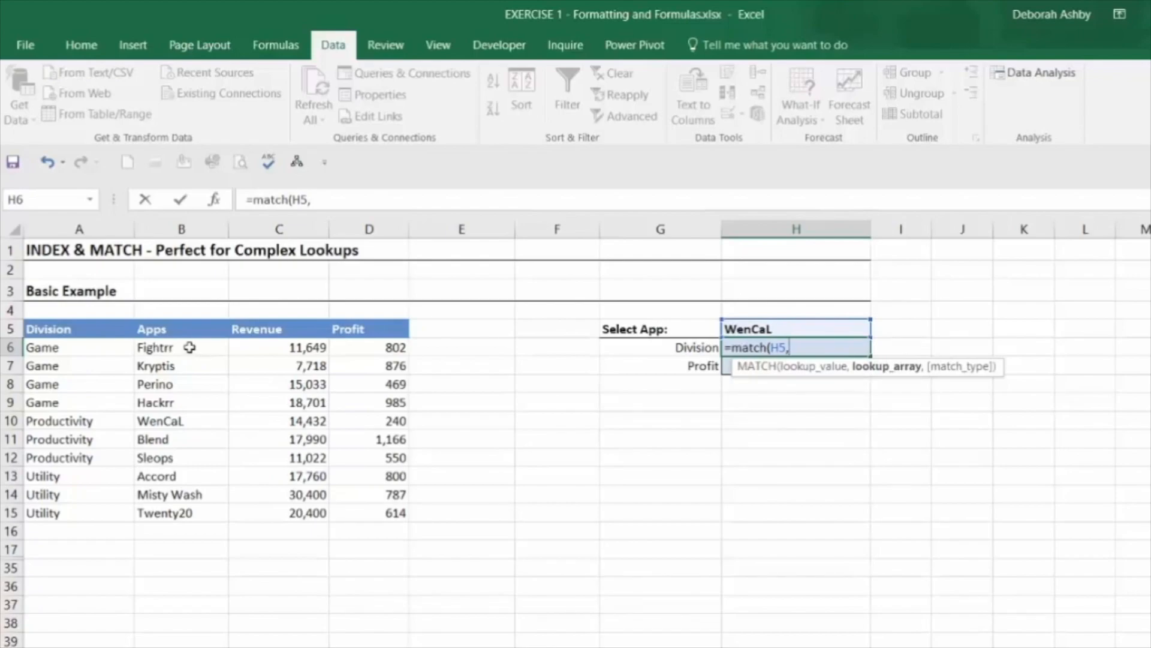
drag(189, 347, 180, 515)
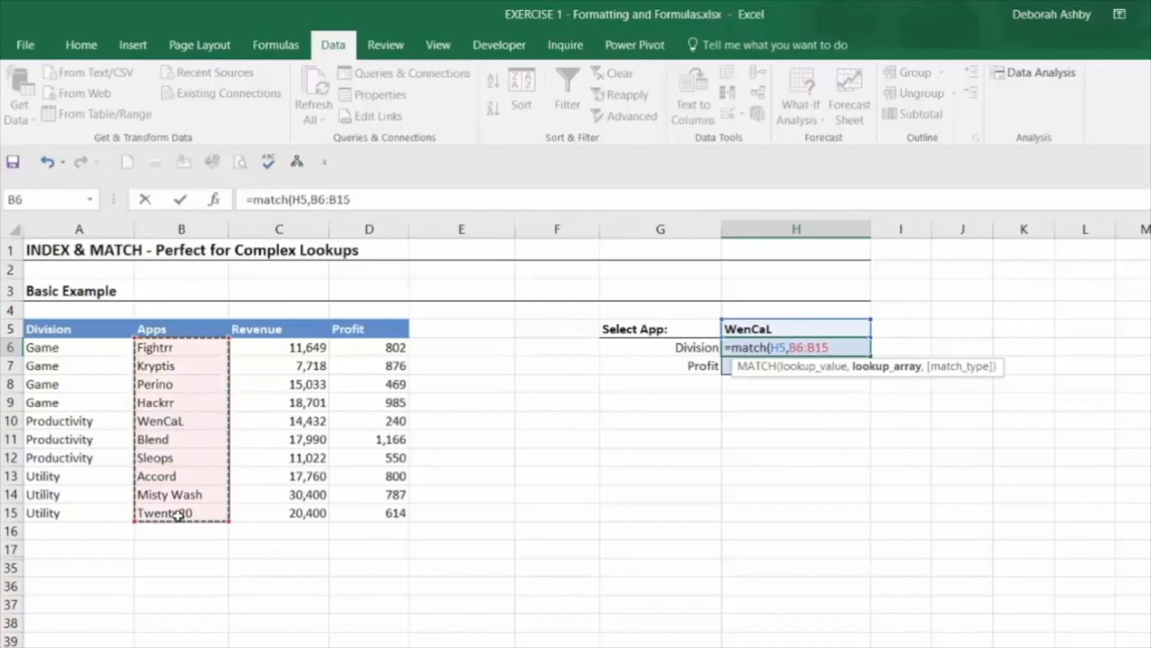
text(,)
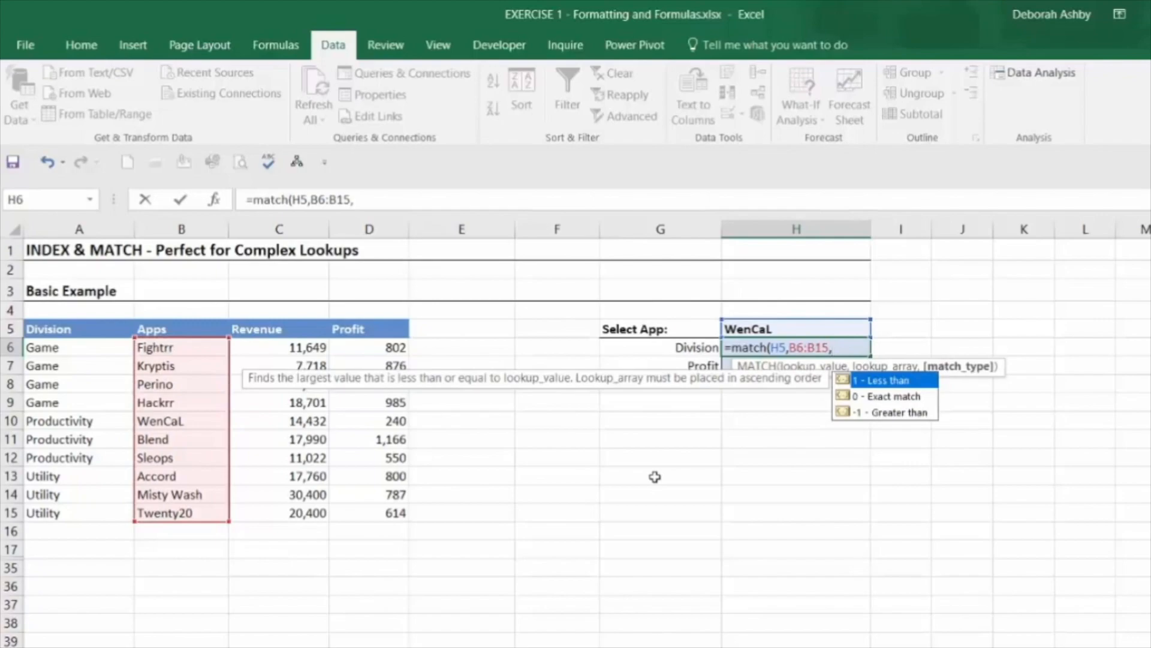
text(0))
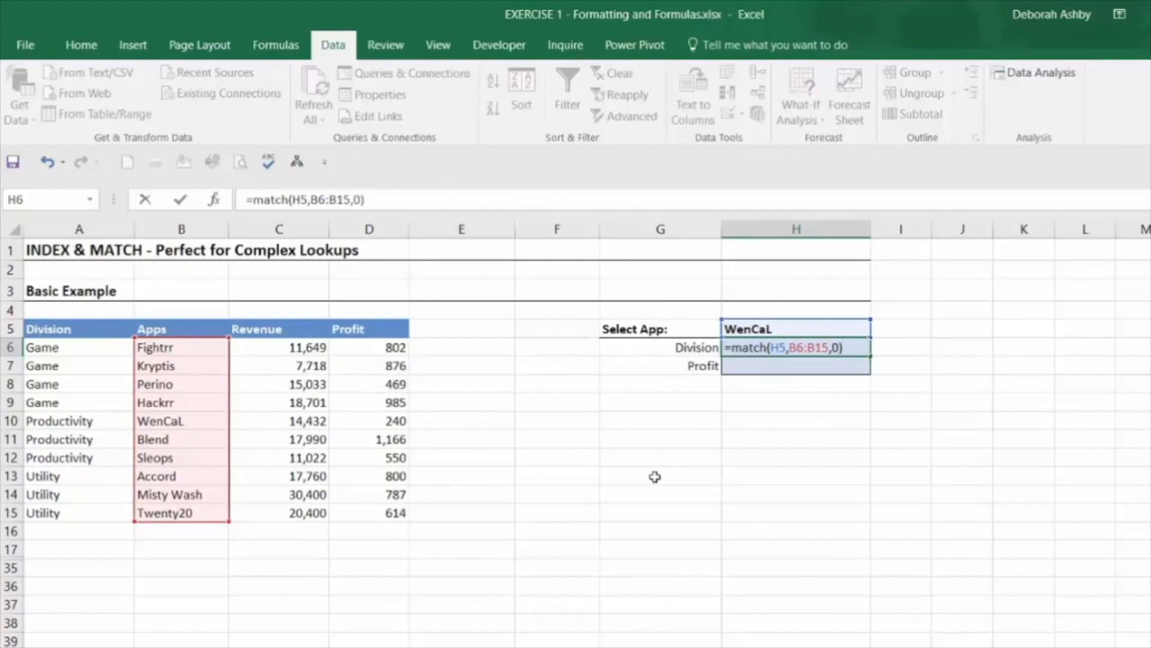
key(Return)
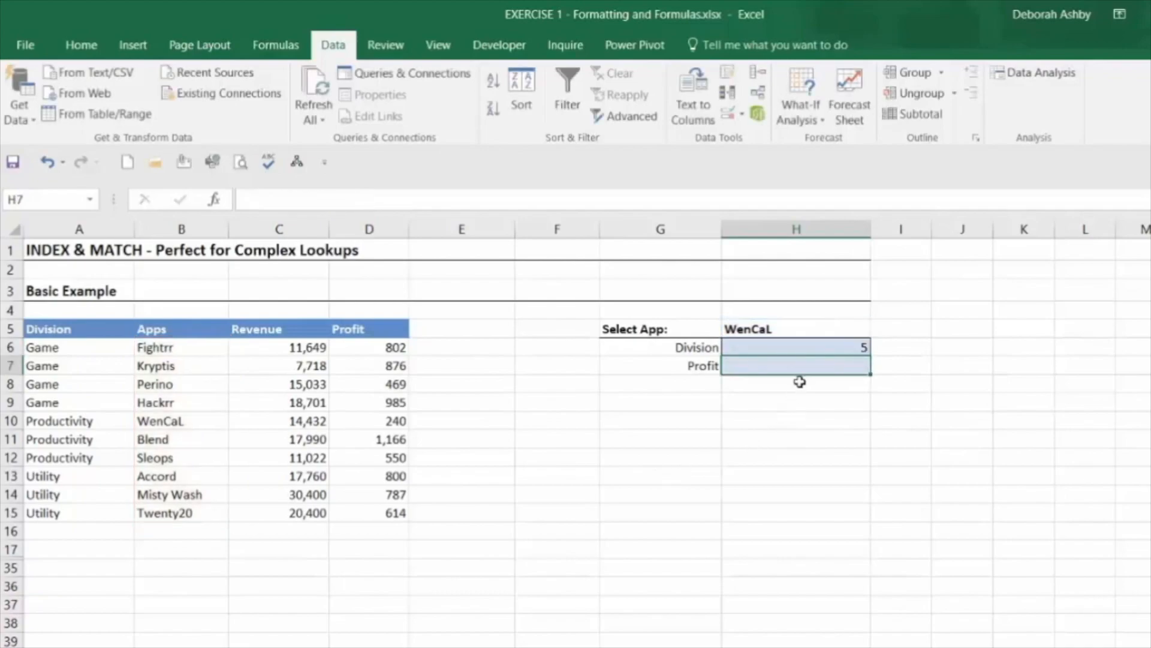
Step: Undo the MATCH formula entry in the Division cell H6
click(798, 348)
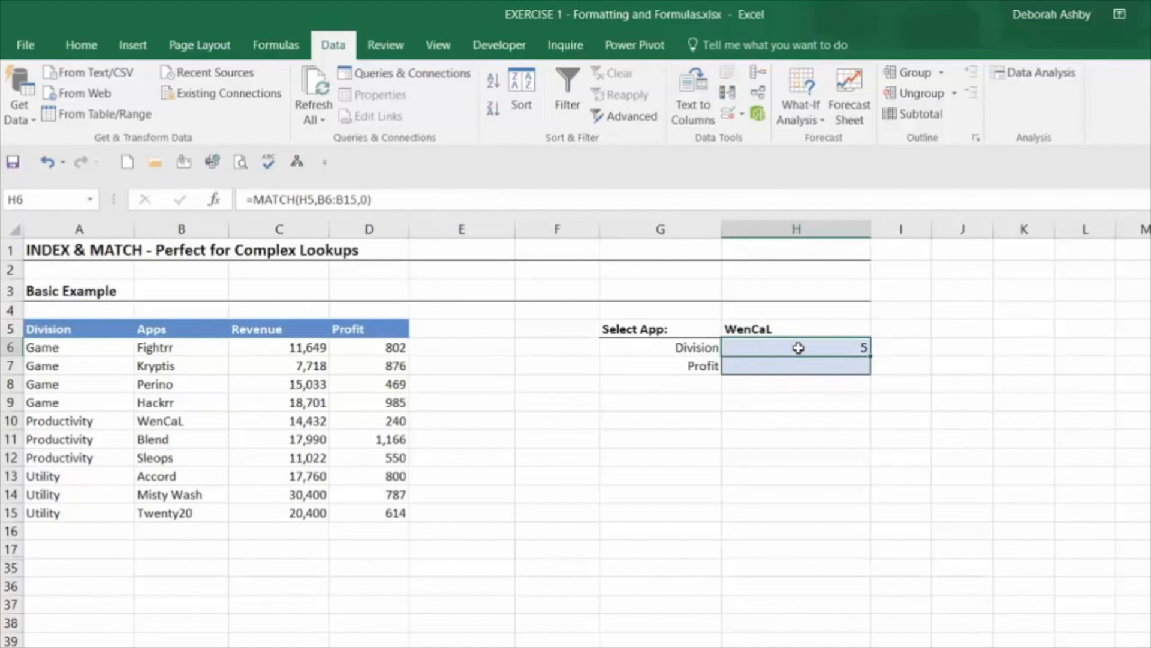
click(50, 166)
click(50, 166)
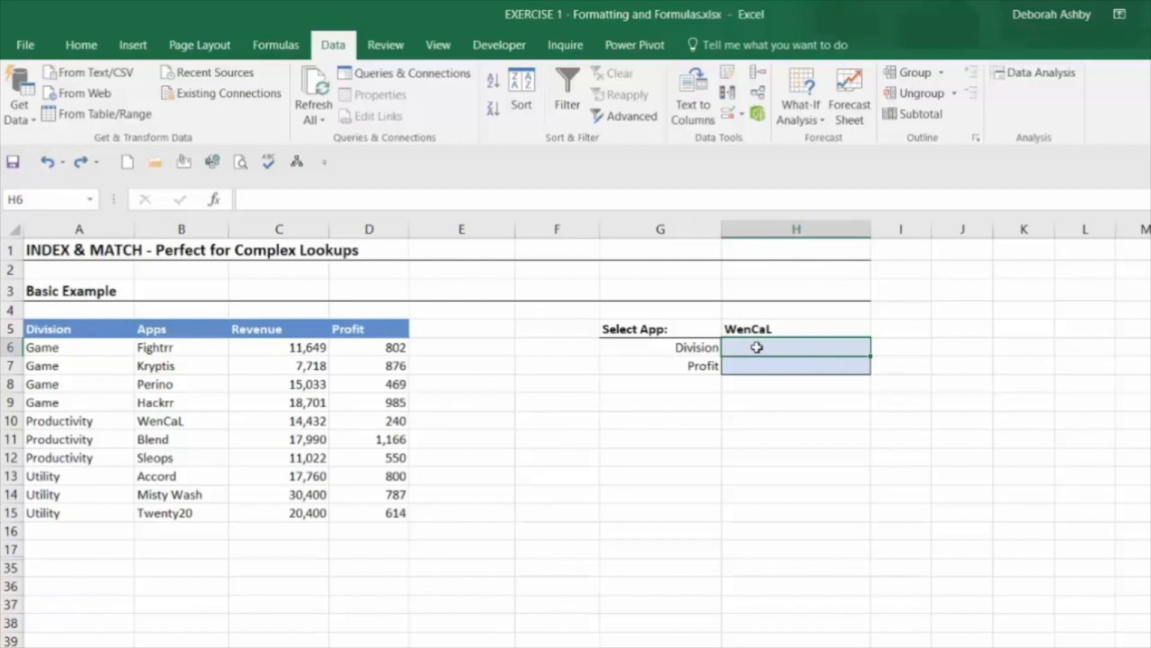
Step: Enter the formula =INDEX(A6:A15,MATCH(H5,B6:B15,0)) in the Division cell H6
text(=inde)
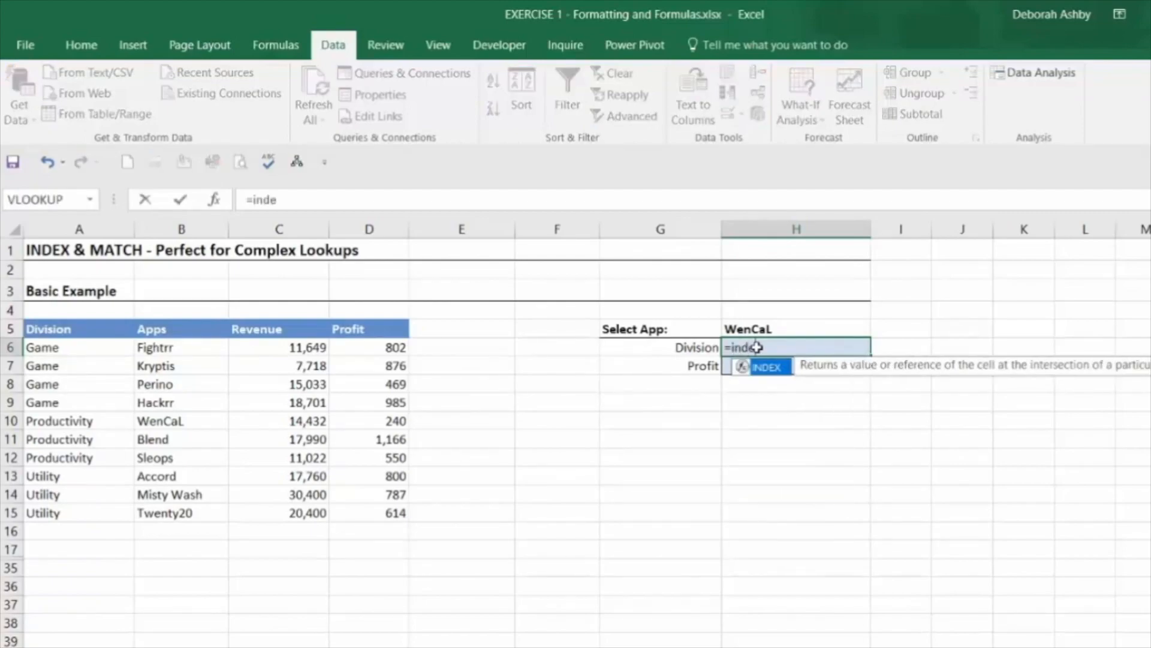
text(x()
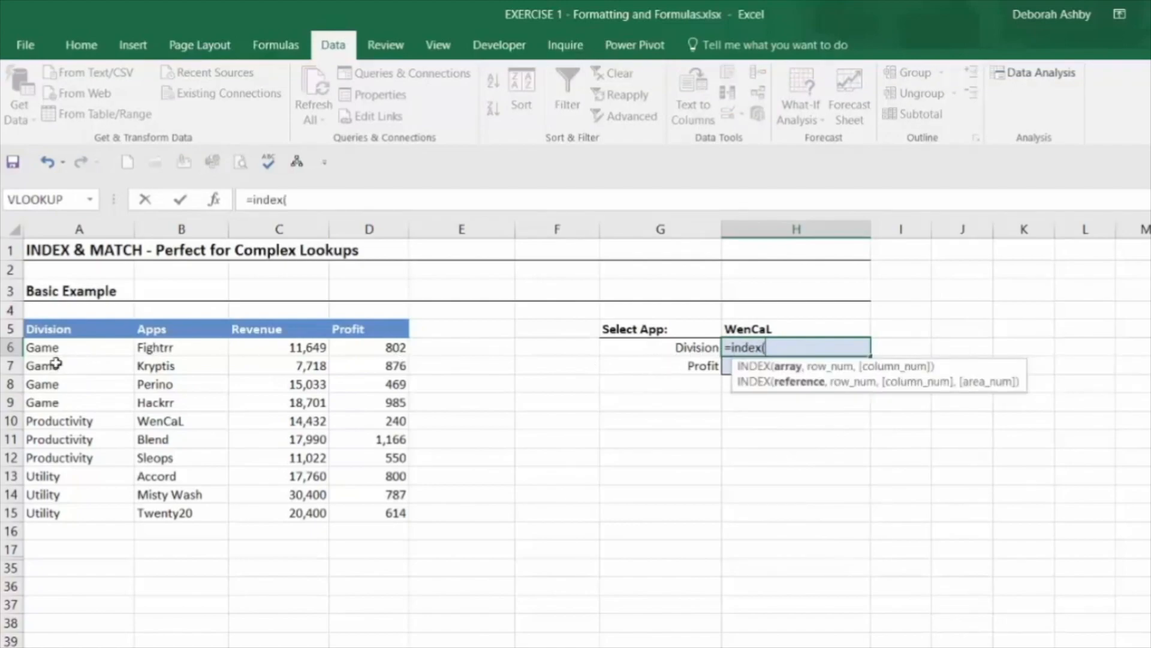
click(66, 348)
drag(65, 422, 65, 511)
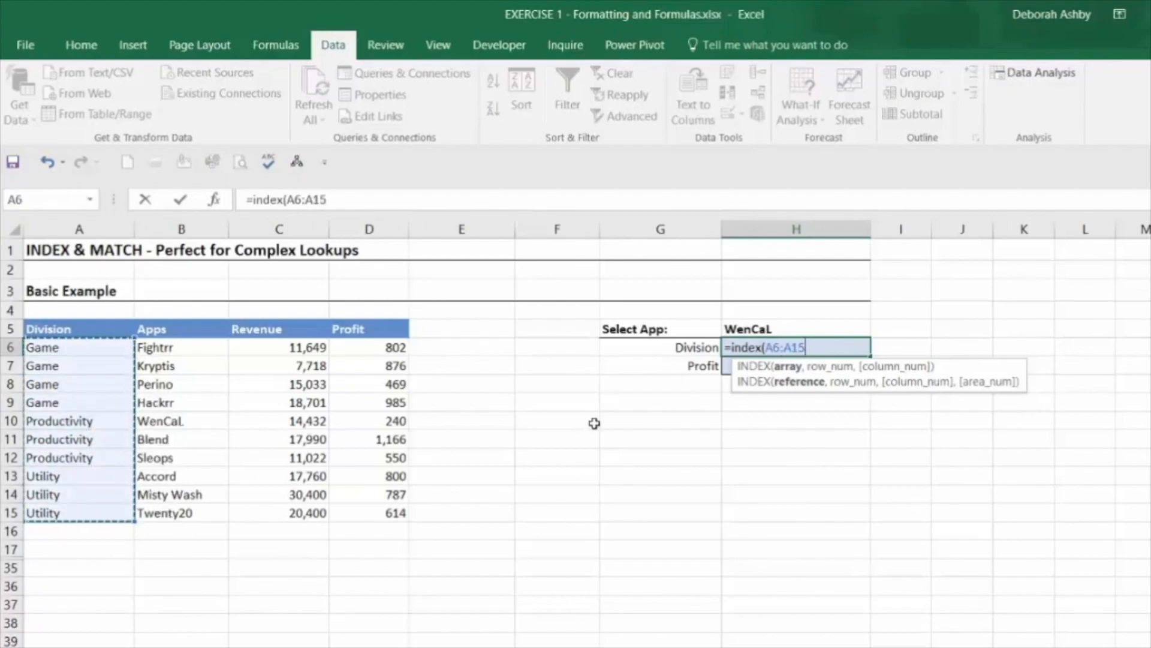
text(,)
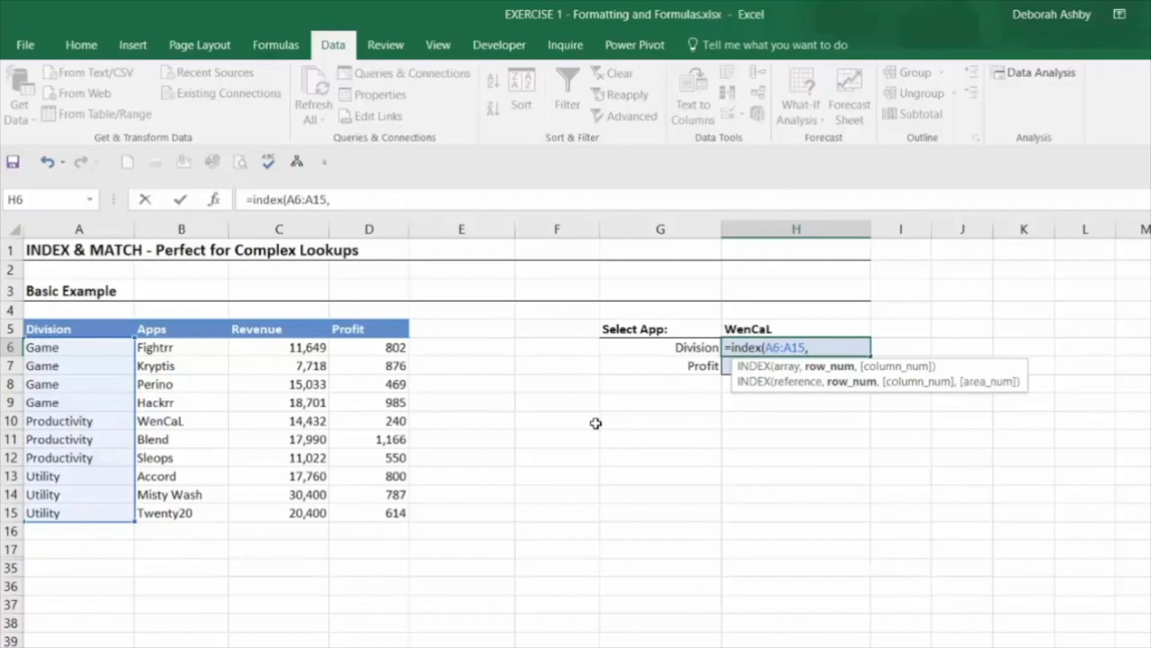
text(match)
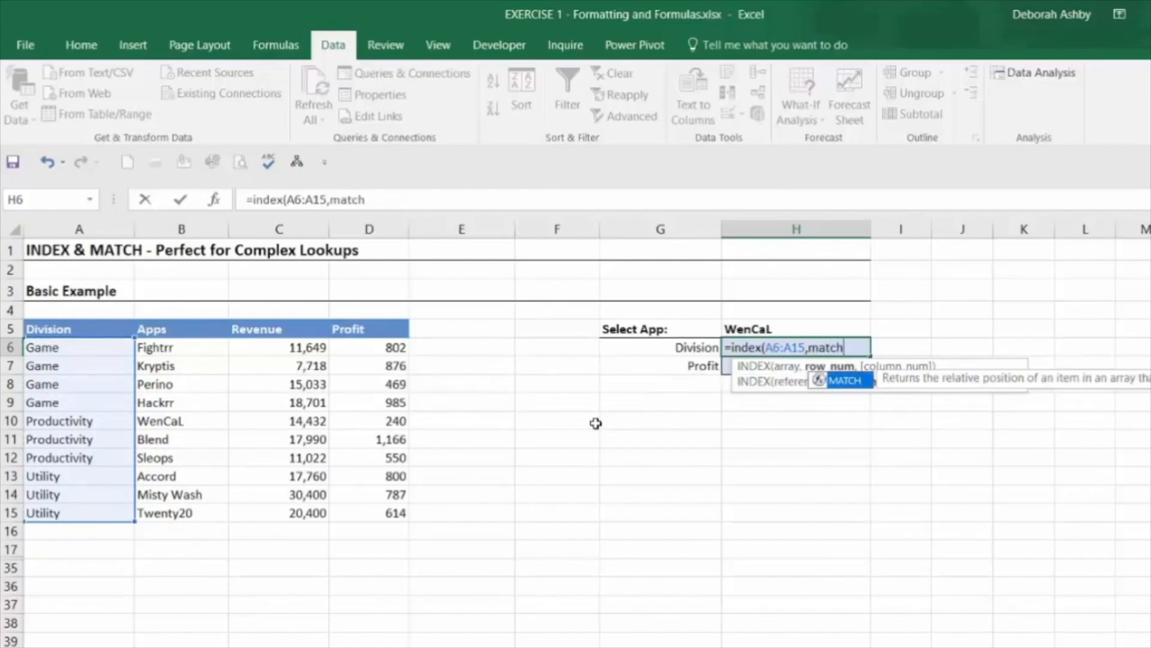
text(()
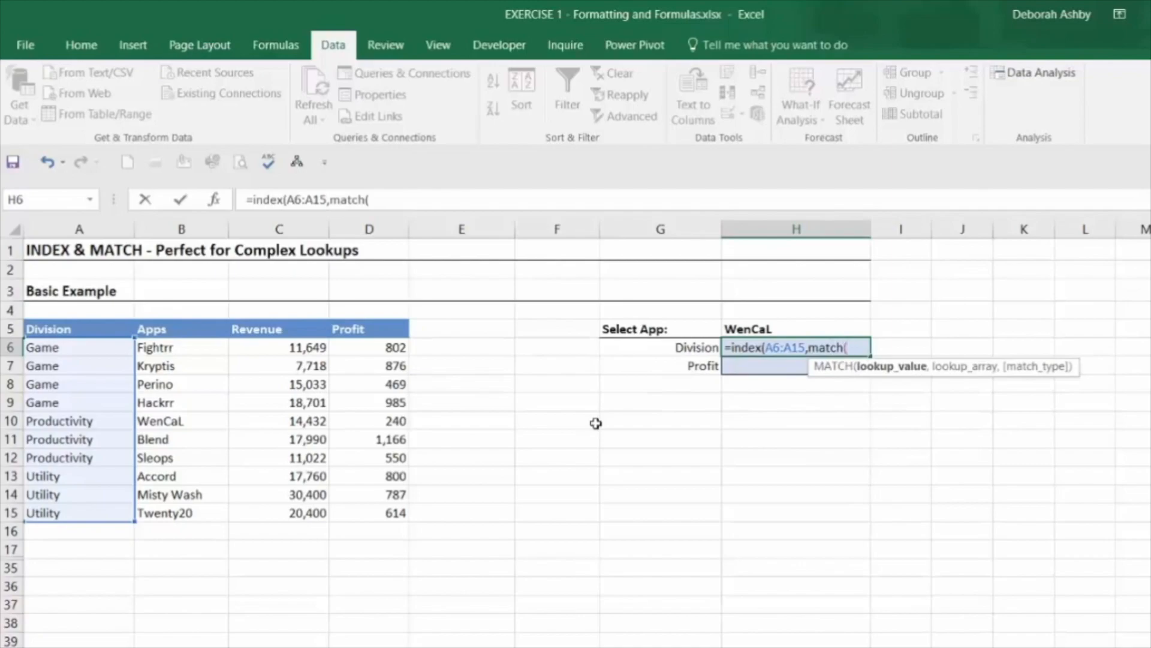
click(792, 330)
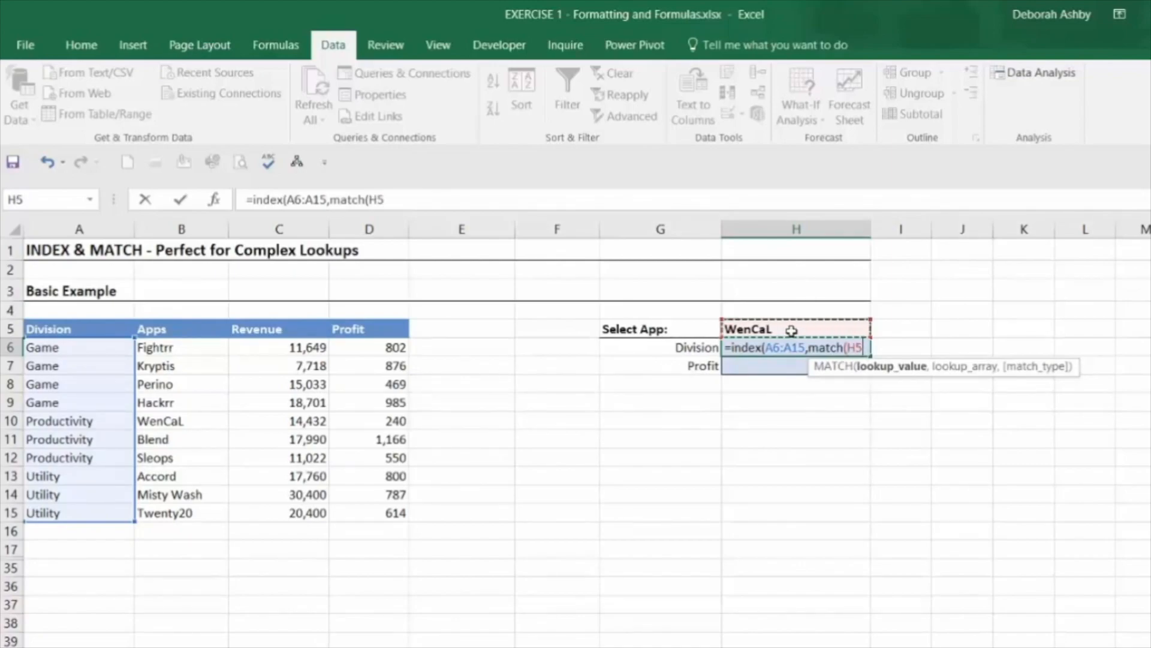
text(,)
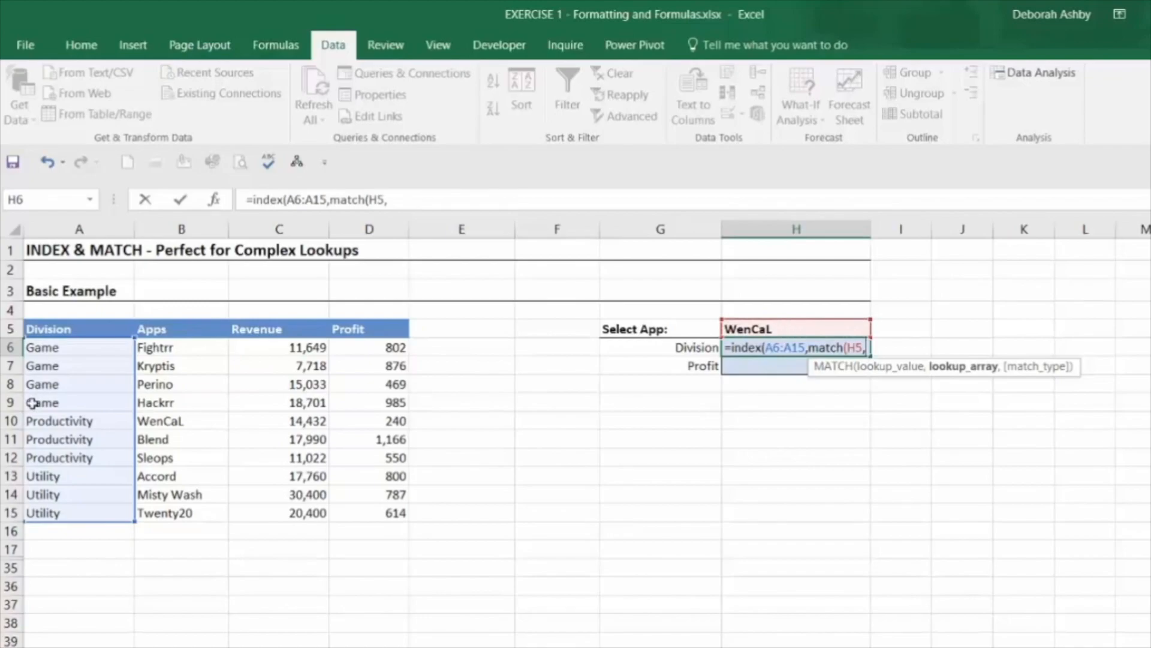
drag(178, 351, 188, 510)
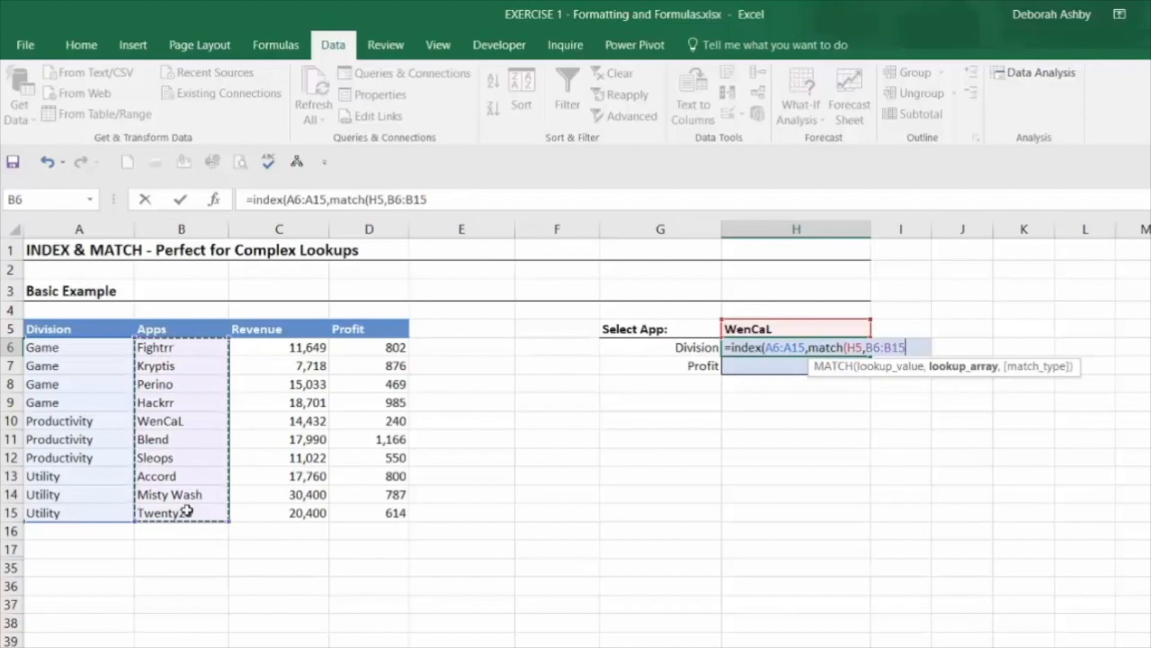
text(,)
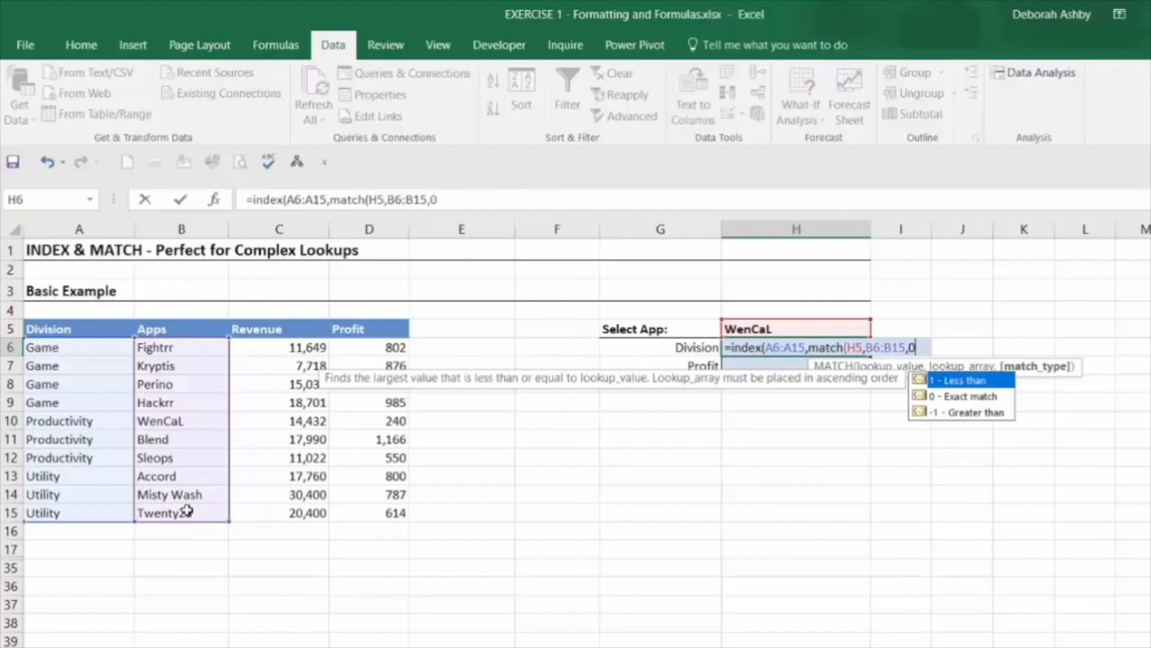
text(0)))
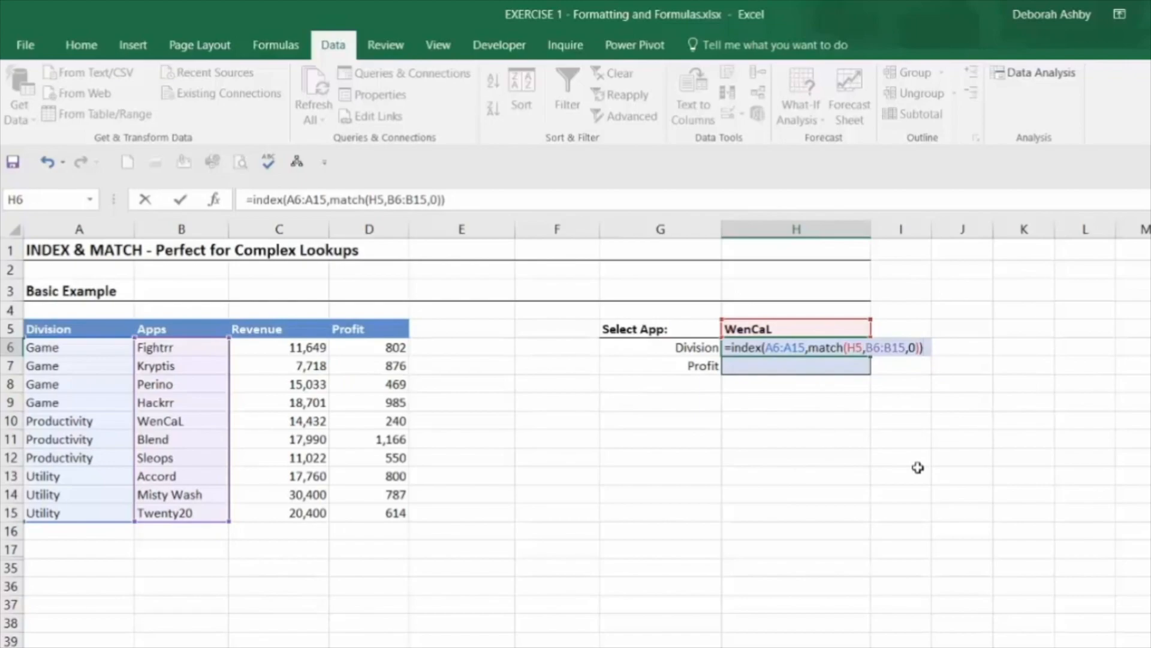
key(Return)
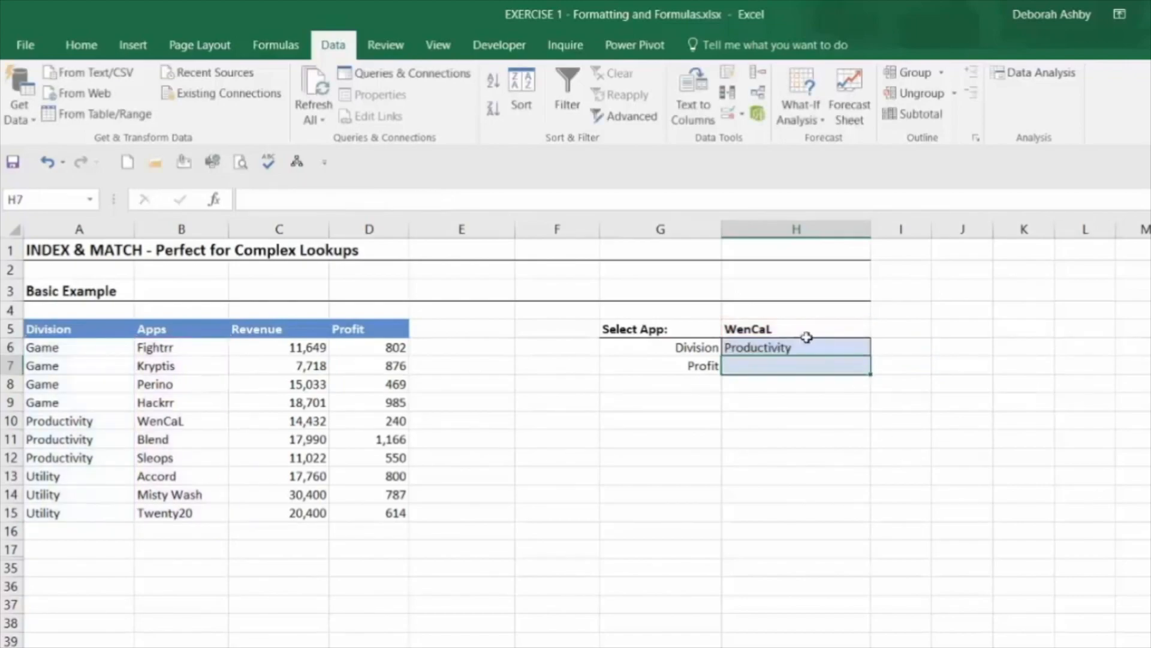
Step: Test the Division lookup by choosing Sleops, Misty Wash and finally Perino from the Select App dropdown in H5
click(857, 330)
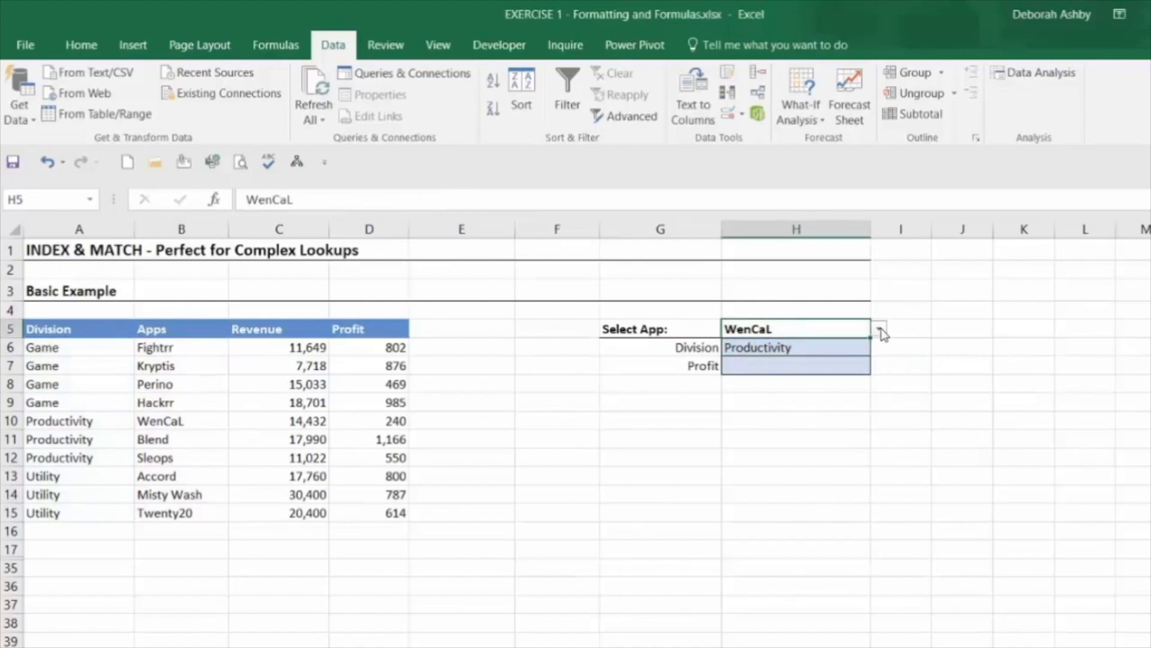
click(879, 331)
click(827, 397)
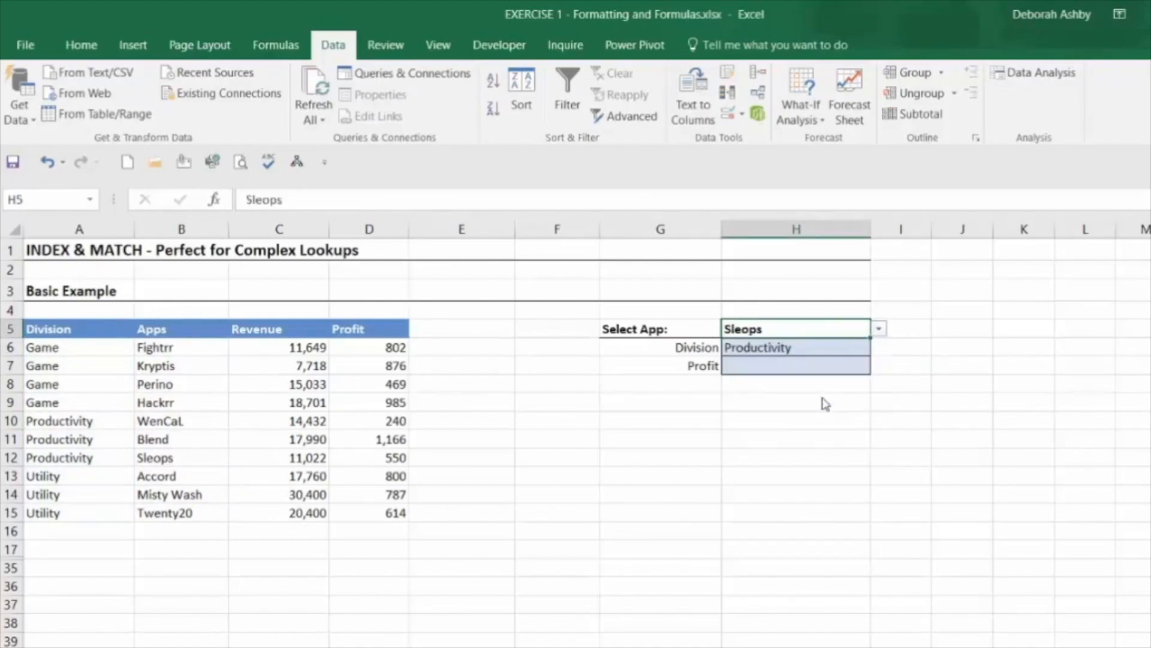
click(879, 331)
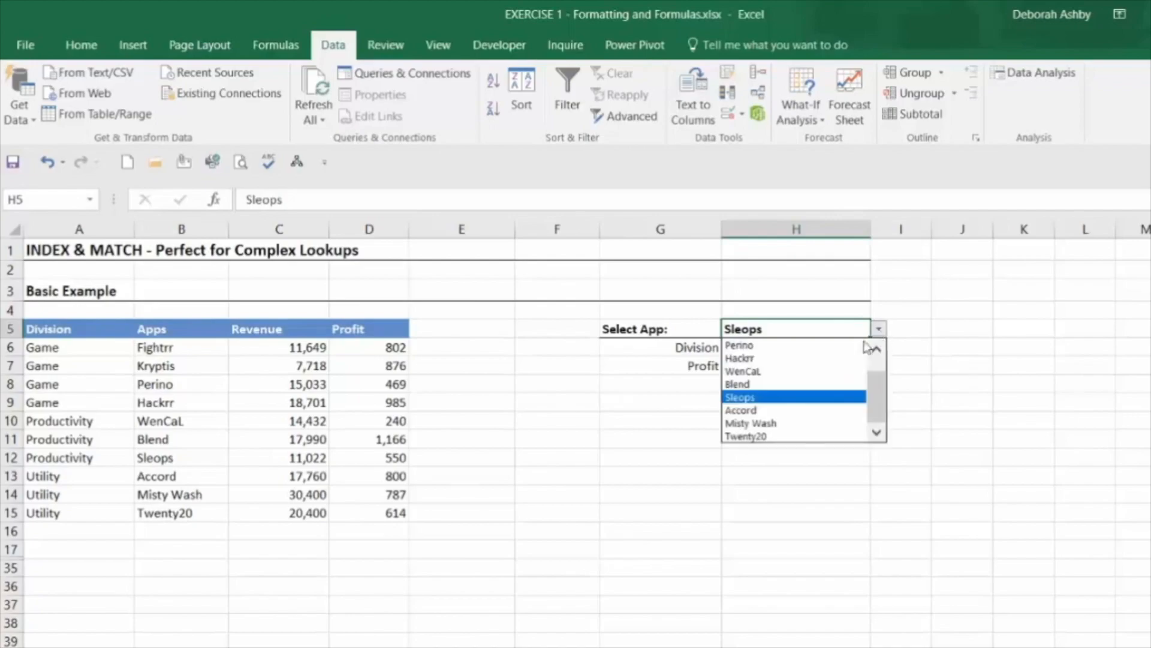
click(822, 428)
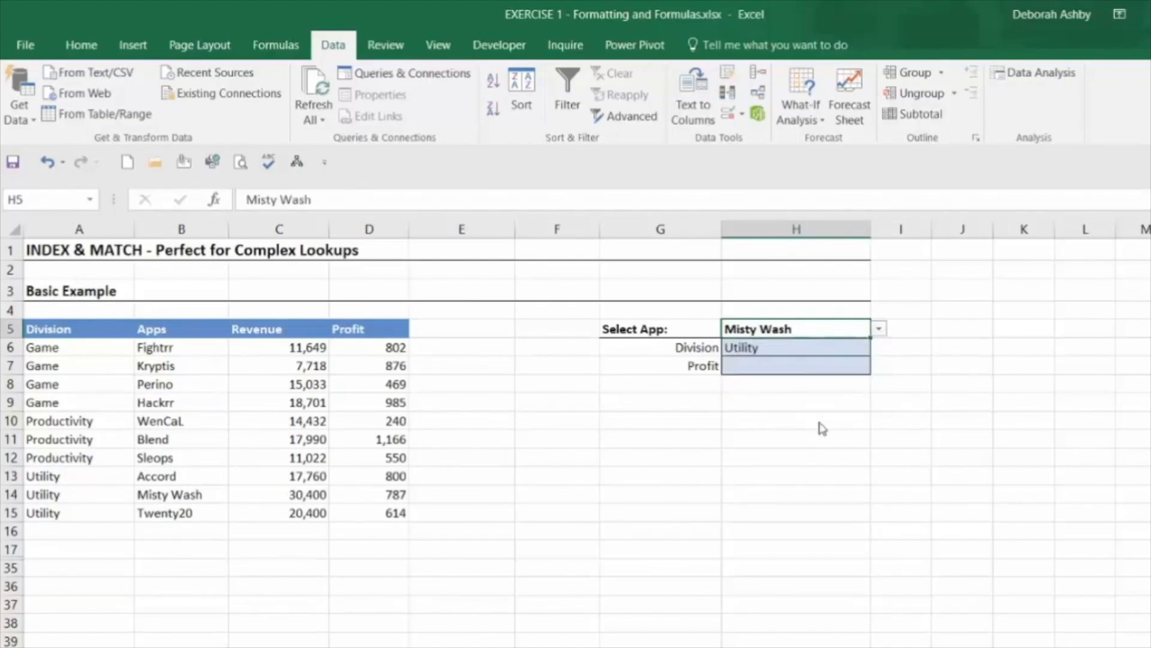
click(879, 329)
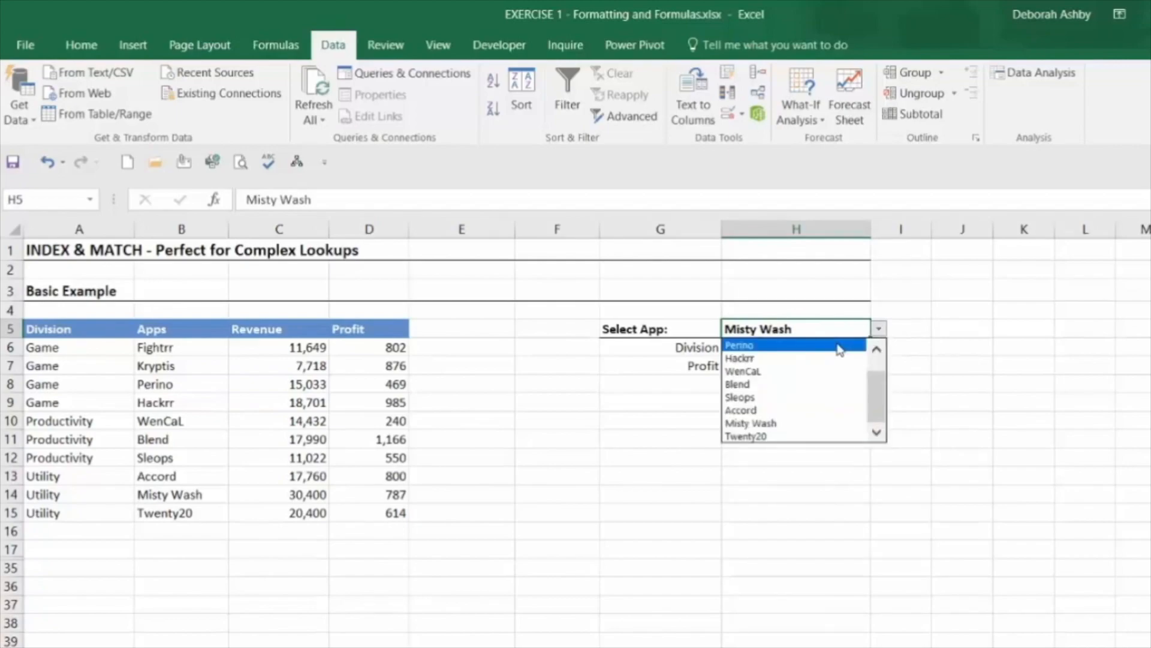
click(840, 346)
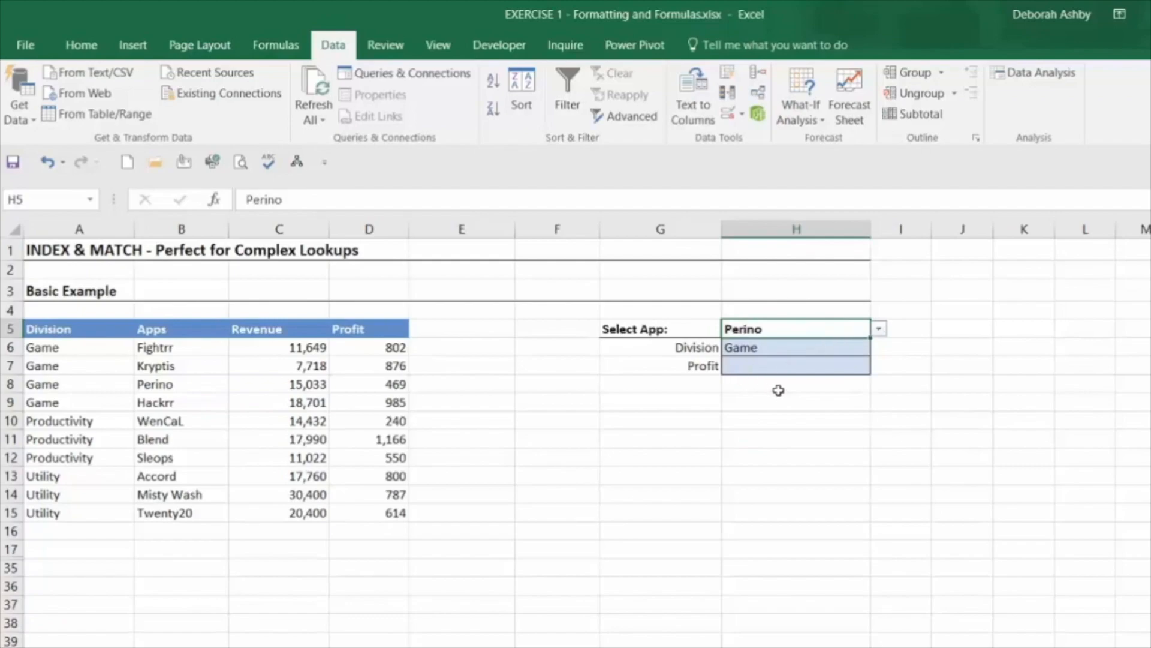
Step: Enter the formula =INDEX(D6:D15,MATCH(H5,B6:B15,0)) in the Profit cell H7
click(777, 365)
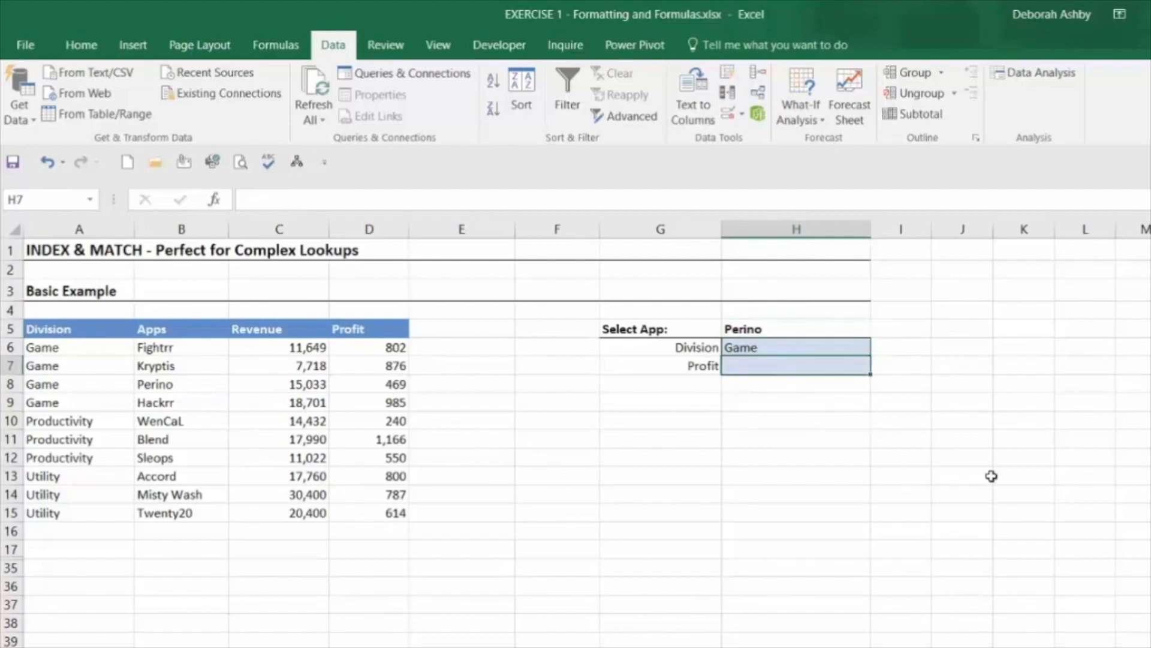
text(=index)
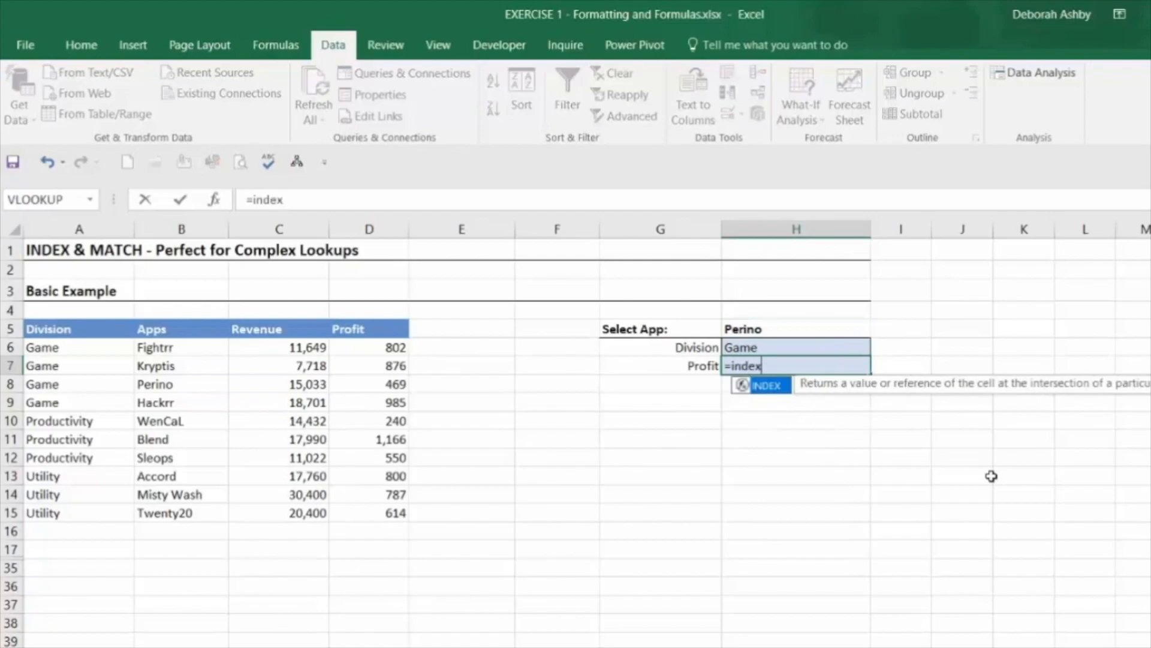
text(()
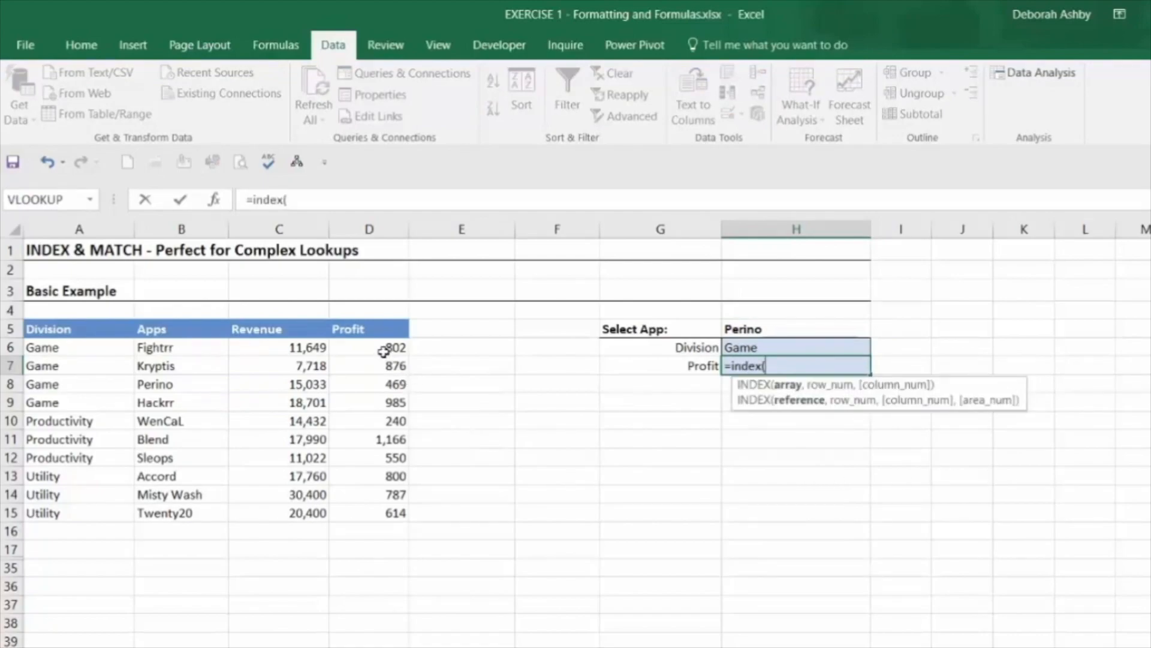
drag(384, 347, 381, 514)
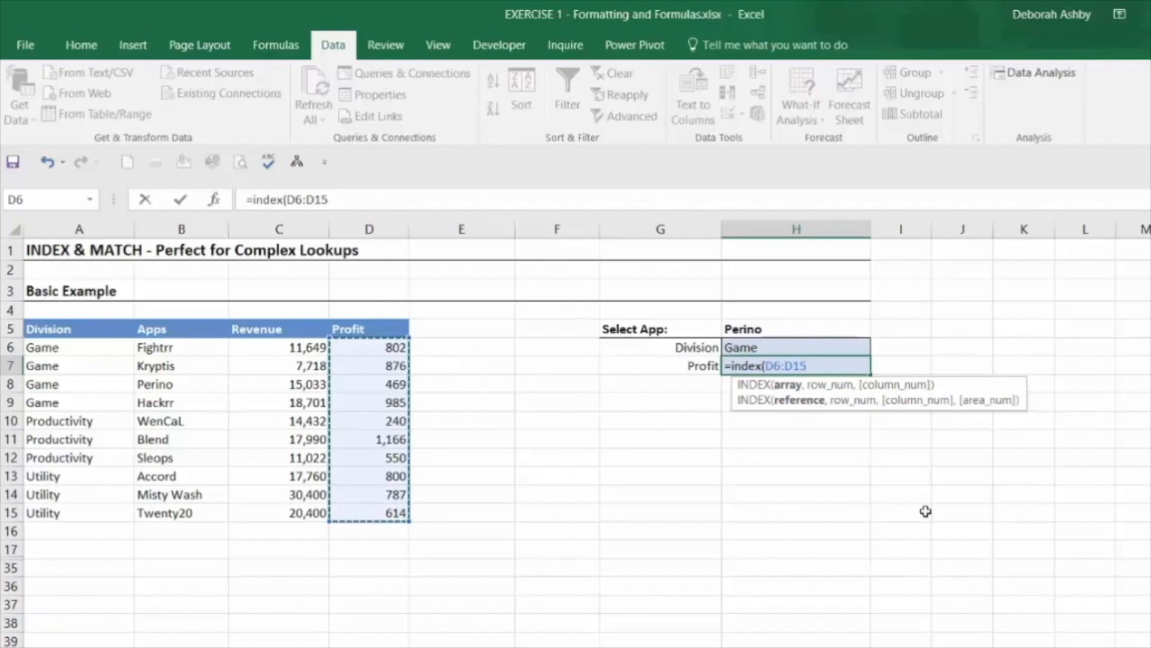
text(,mat)
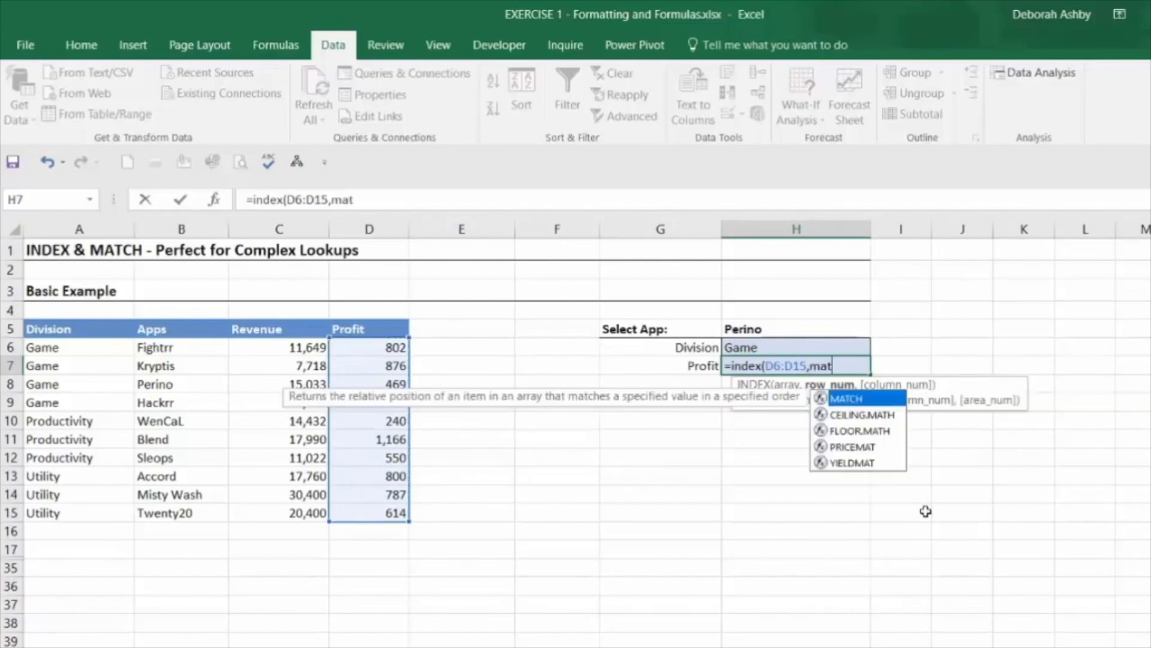
text(ch()
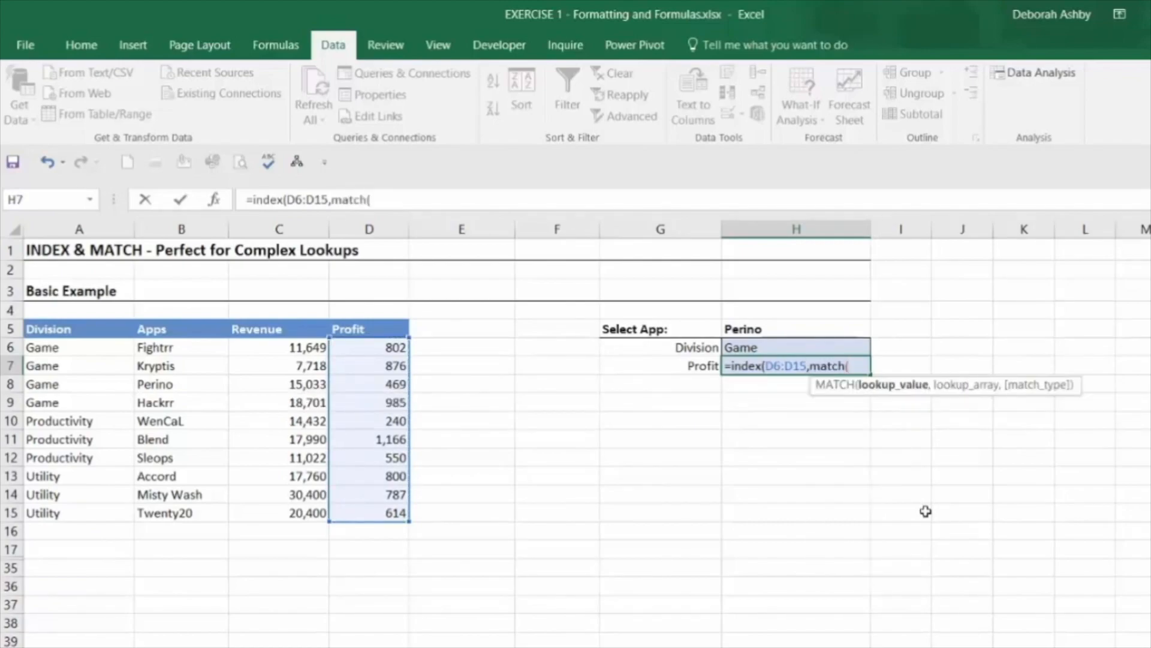
click(800, 327)
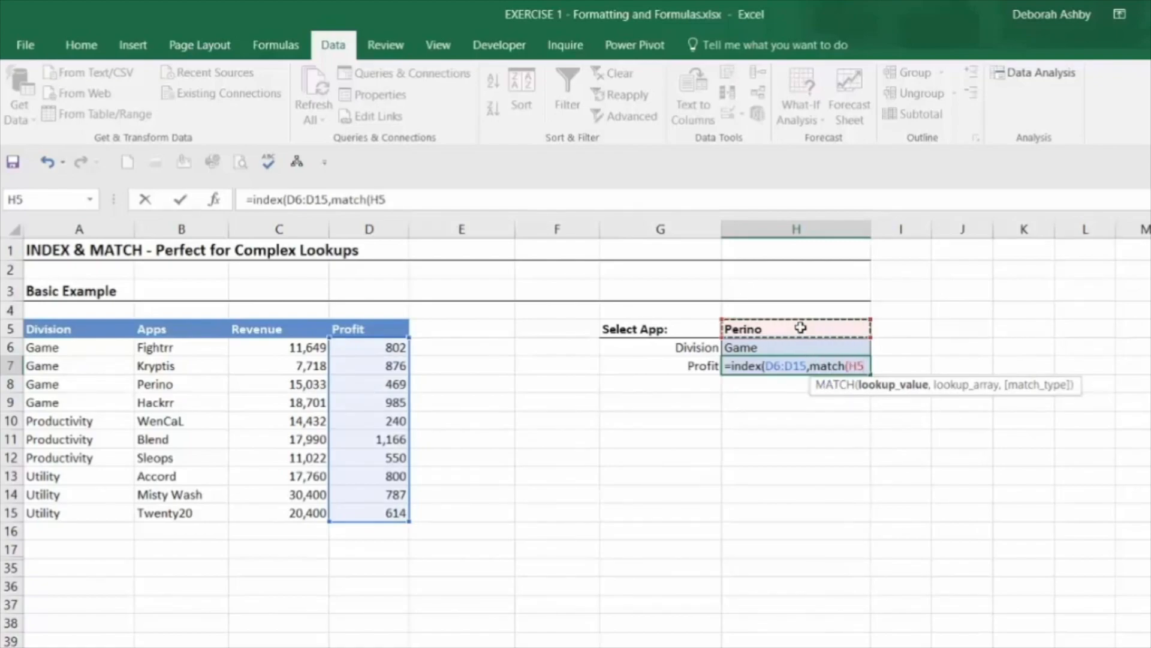
text(,)
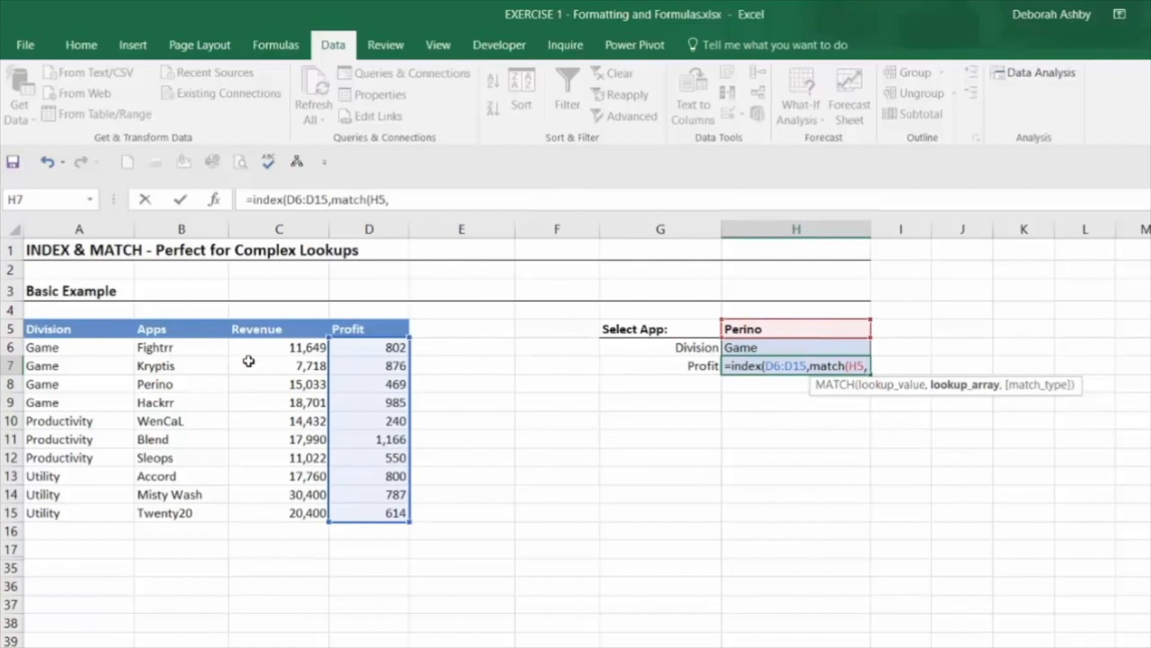
drag(199, 348, 190, 514)
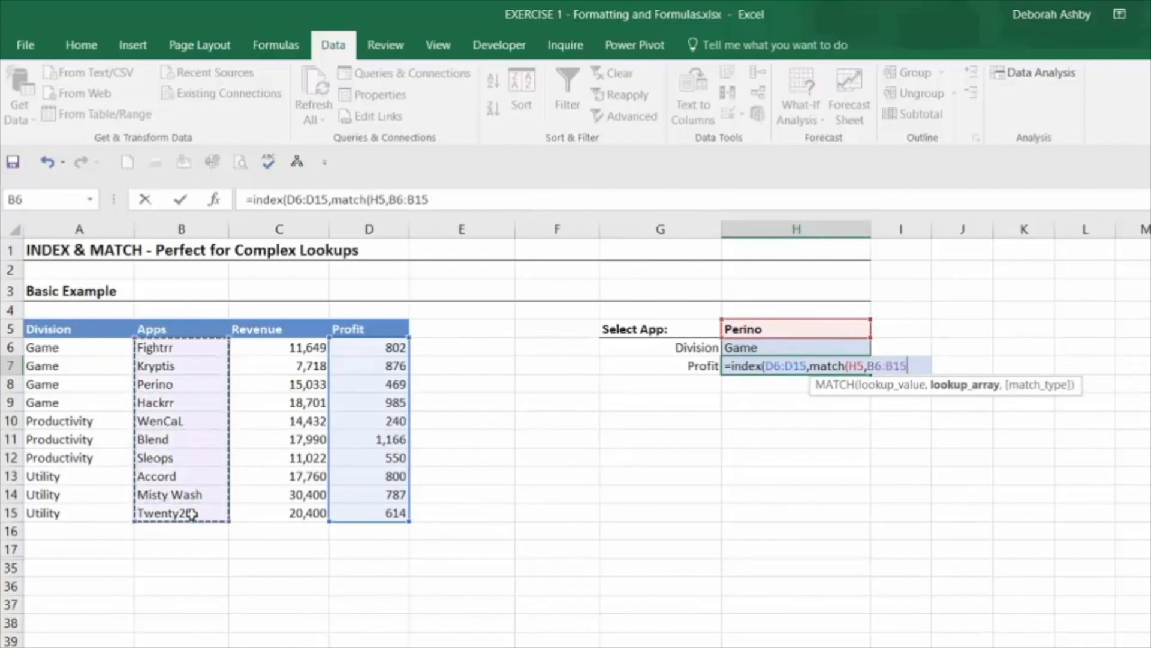
text(,)
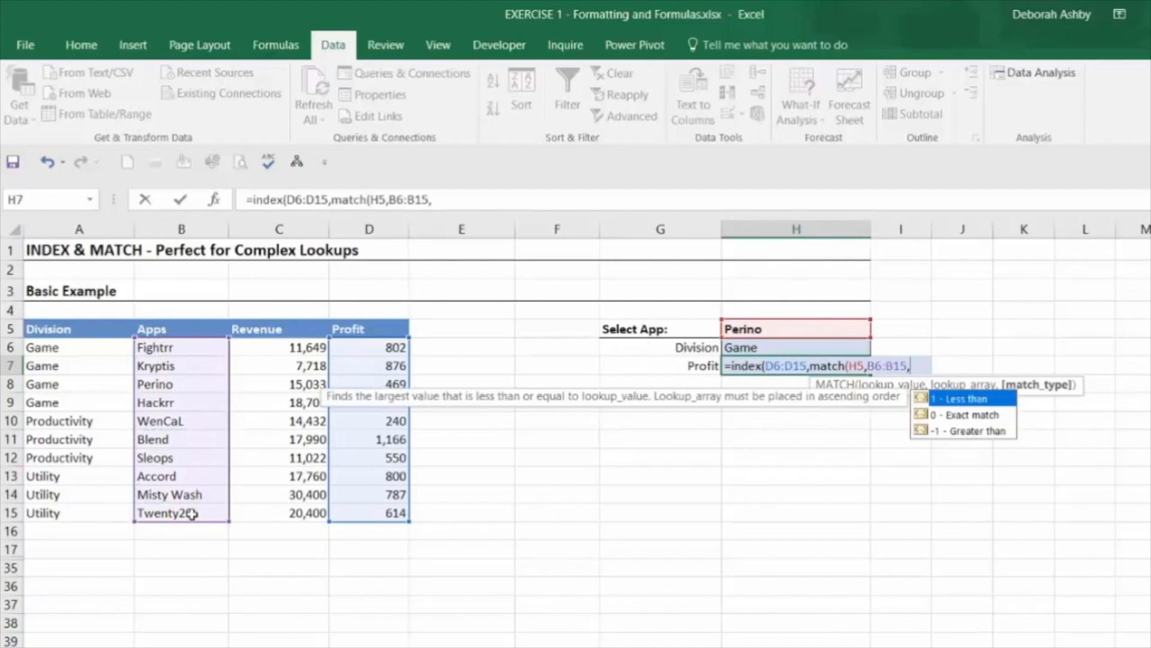
text(0)))
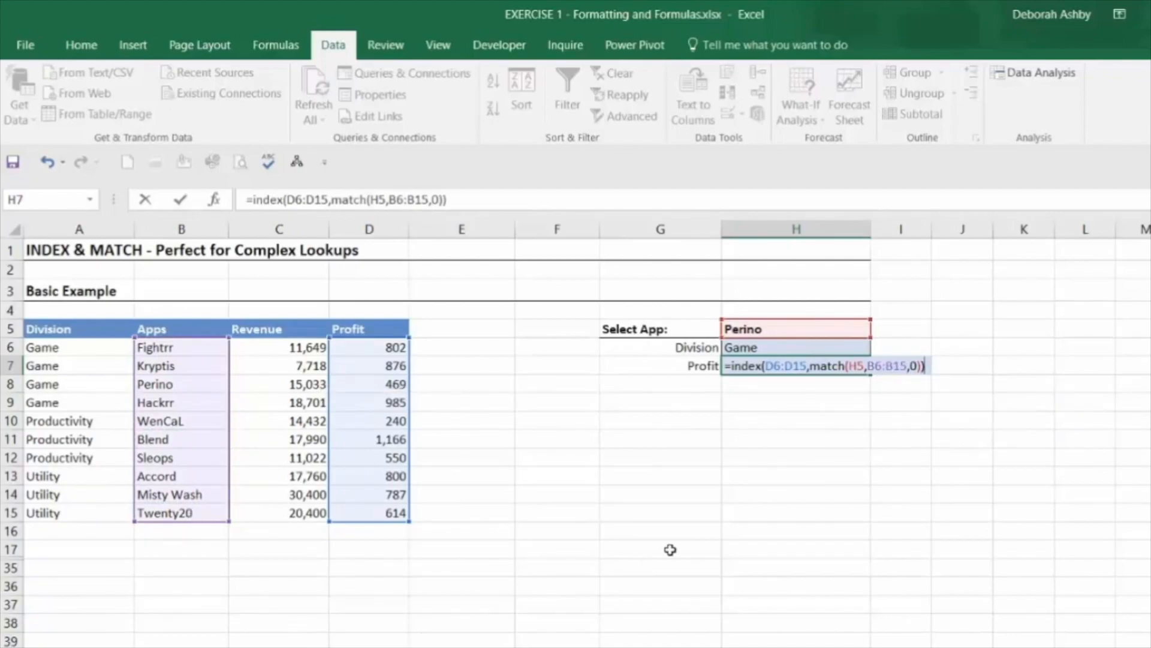
key(Return)
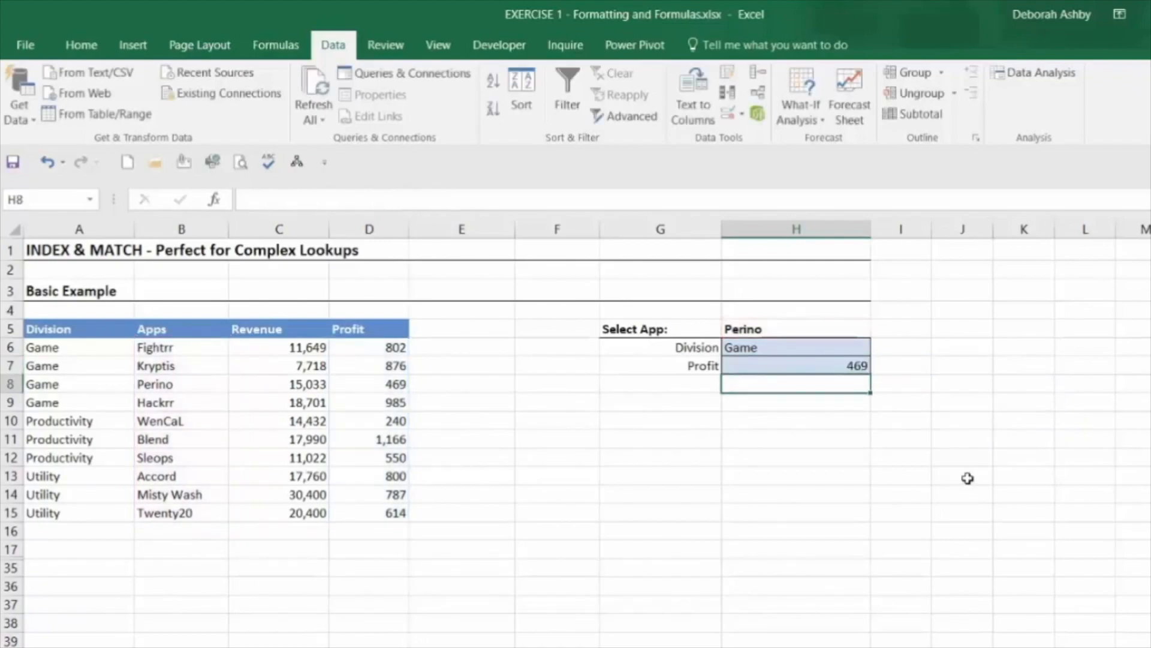